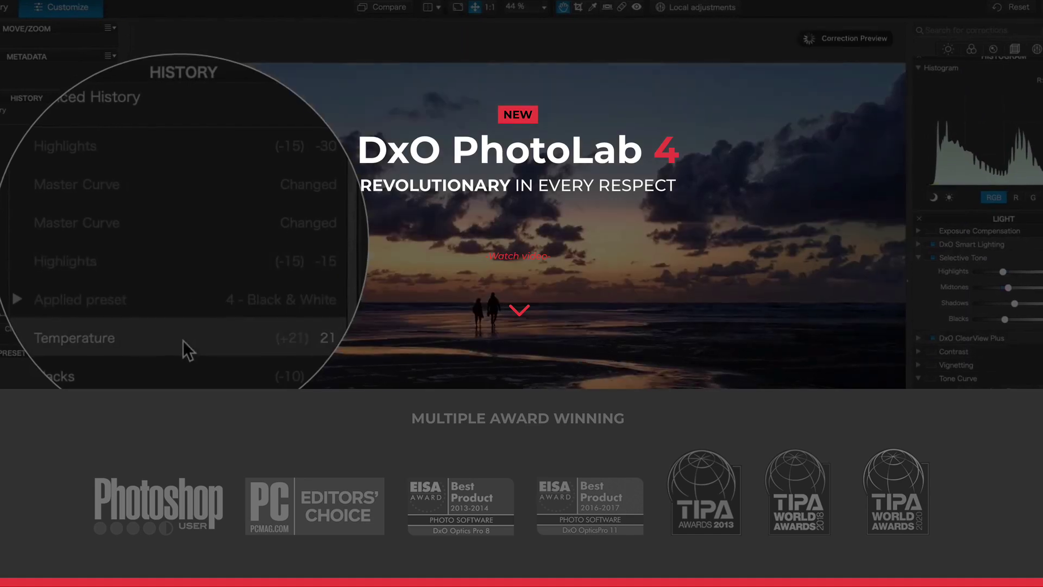
Scroll down the PhotoLab 4 product page past the awards and launch offer
scroll(521, 293, "down", 3)
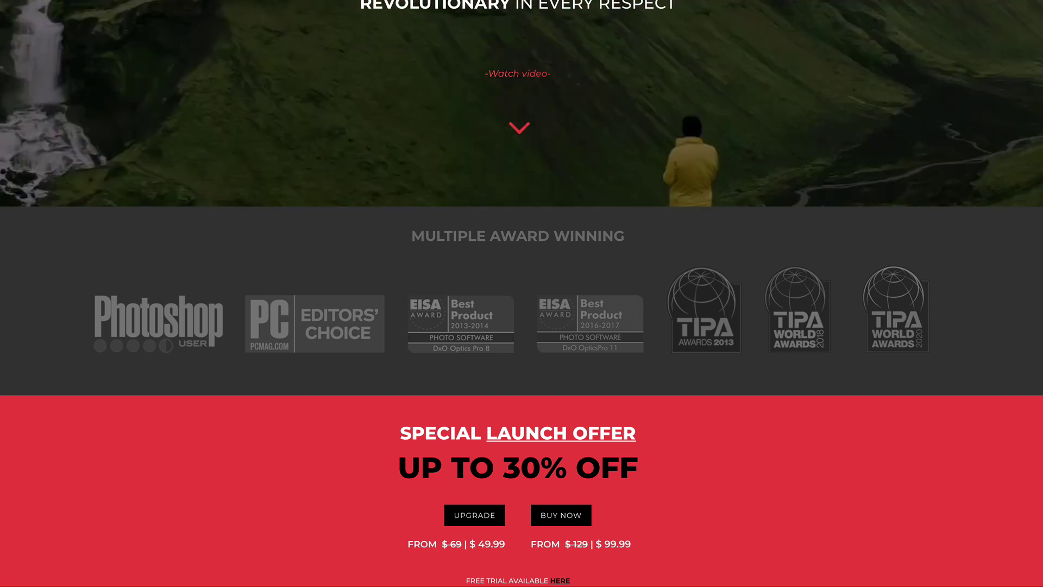
scroll(521, 294, "down", 5)
scroll(522, 294, "down", 1)
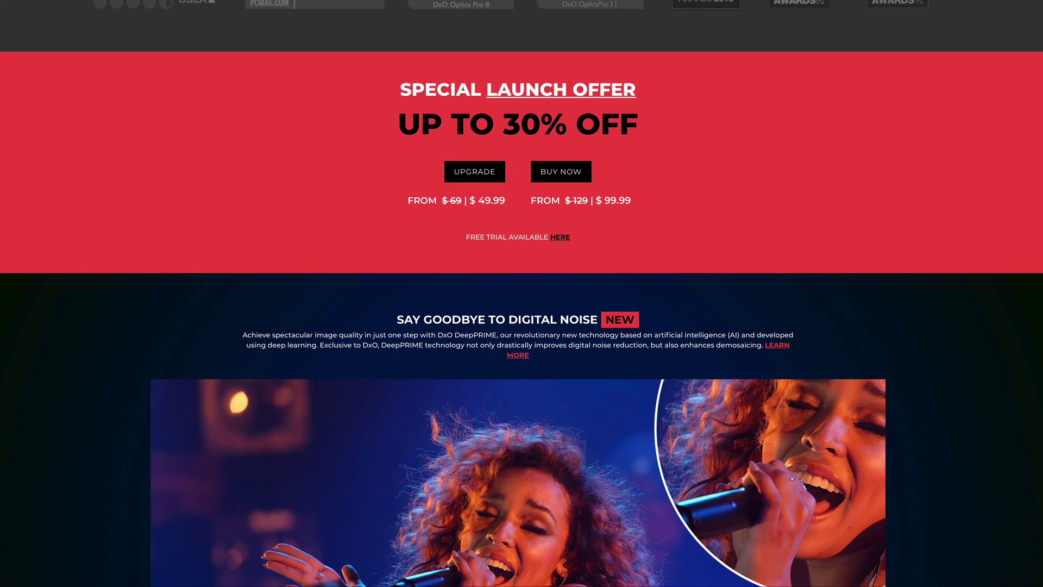
scroll(522, 294, "down", 1)
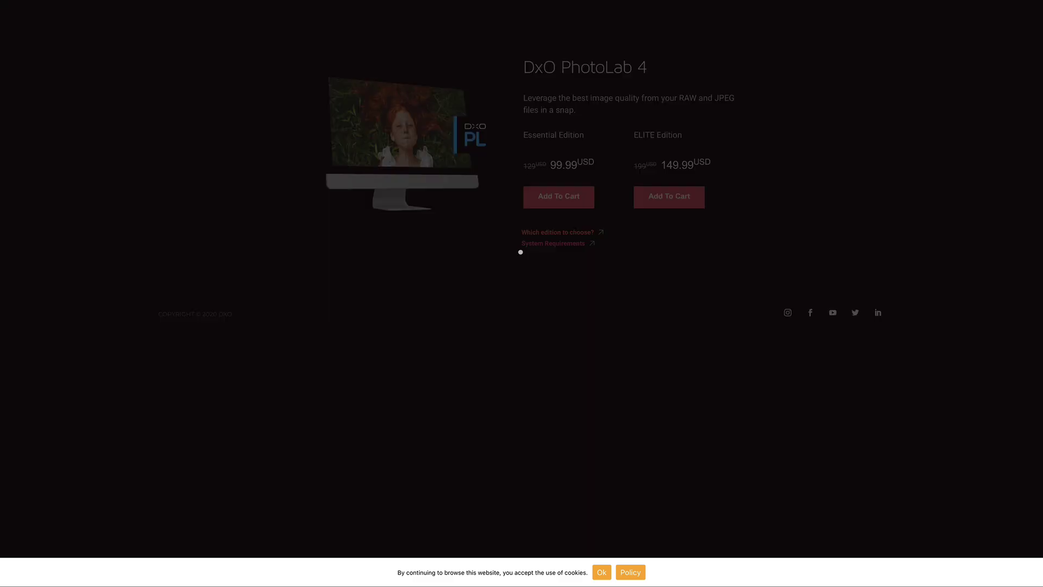
Scroll down the edition comparison on the PhotoLab 4 store page
scroll(514, 293, "down", 2)
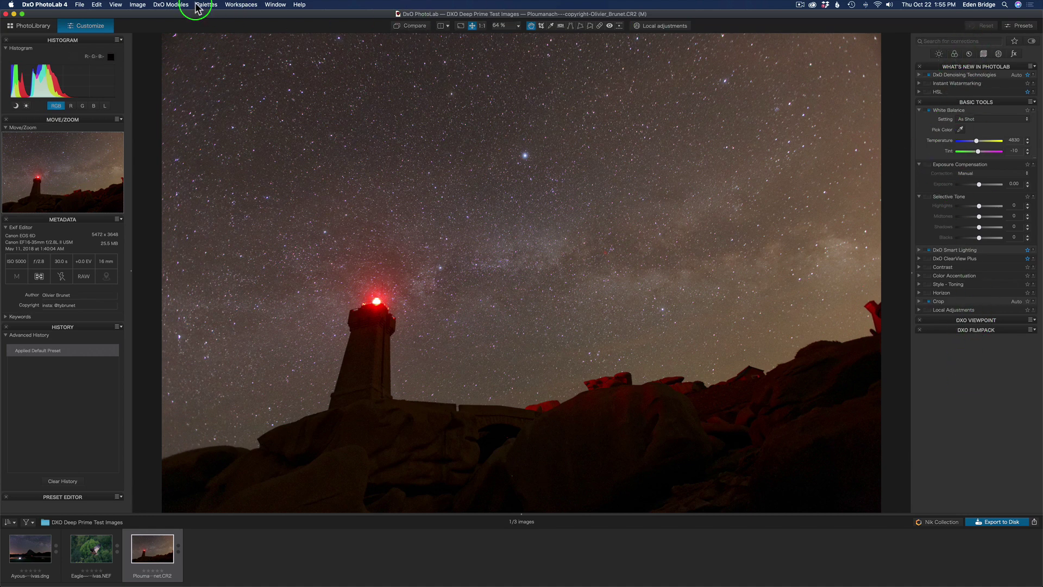
Open the Workspaces menu listing DxO Standard, DxO Advanced and custom workspaces
left_click(249, 8)
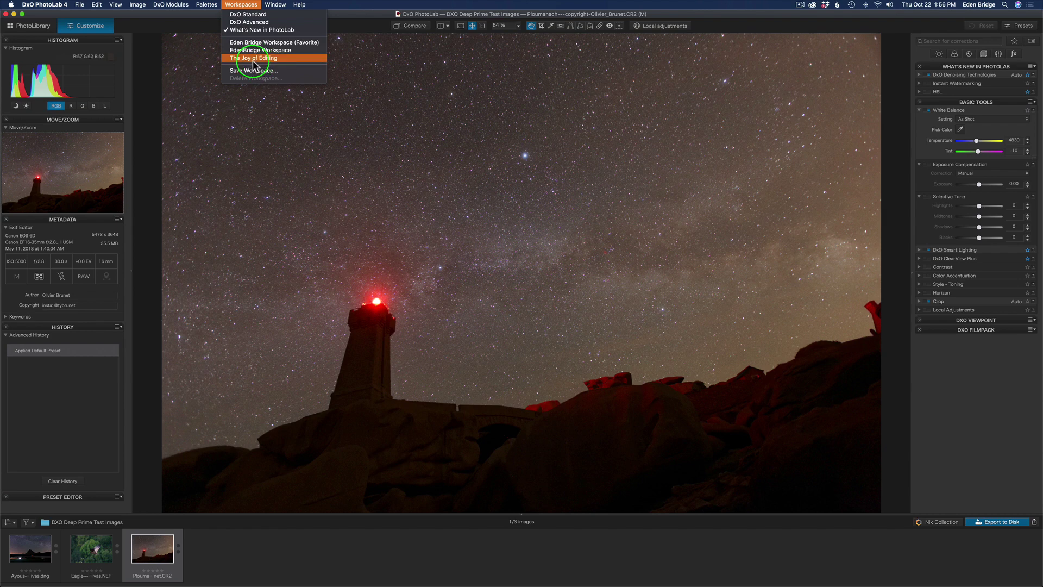
Apply the DxO Advanced workspace so corrections are grouped by Light, Color, Detail and more
left_click(247, 22)
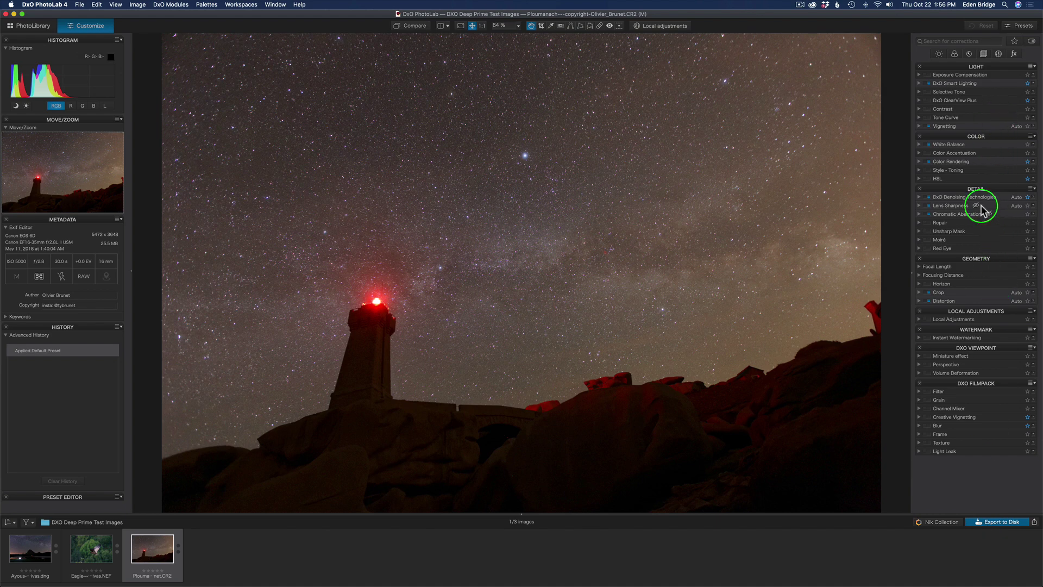
mouse_move(978, 209)
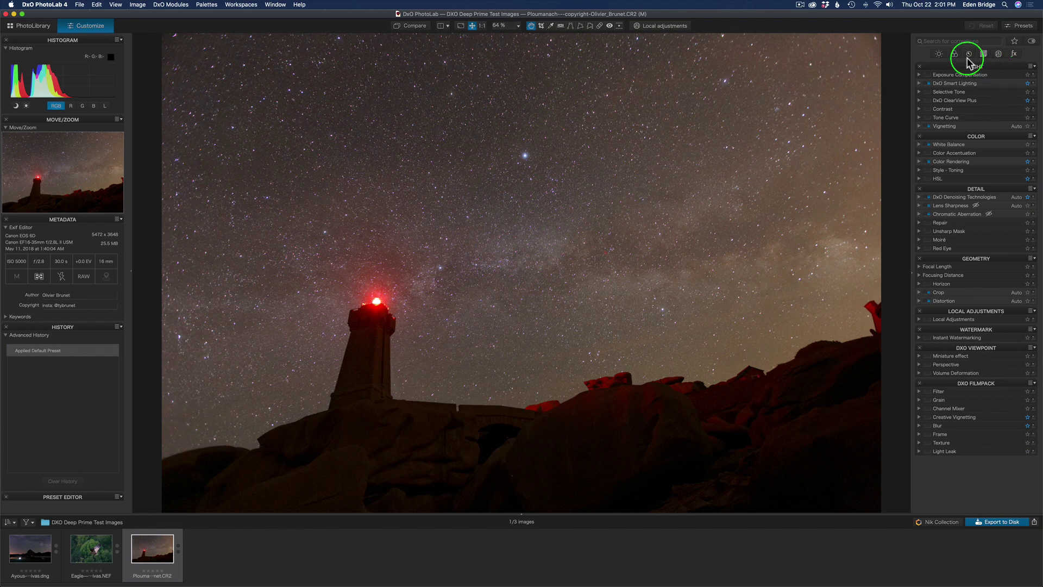
left_click(939, 54)
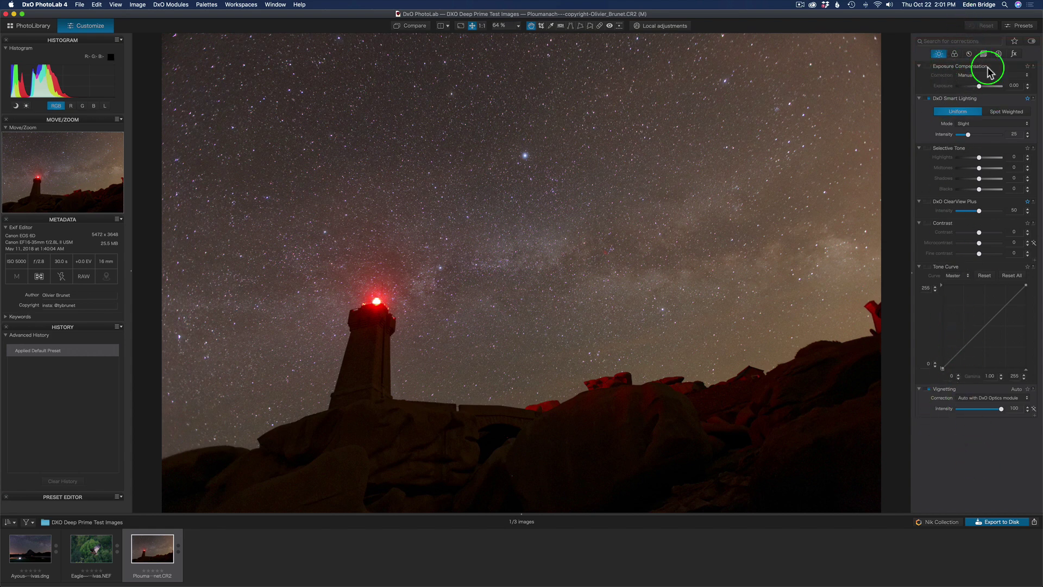
left_click(955, 54)
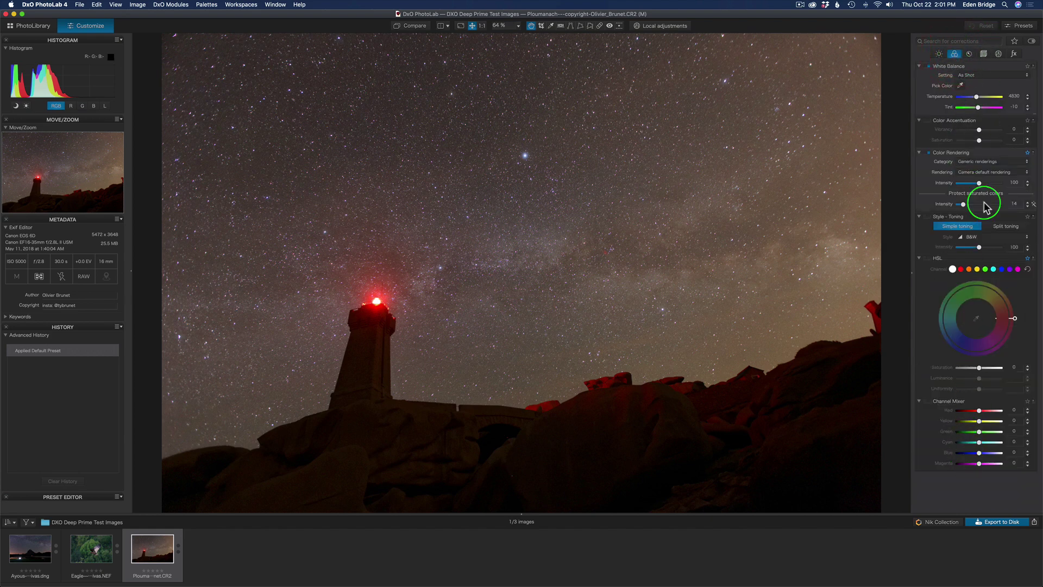
left_click(970, 55)
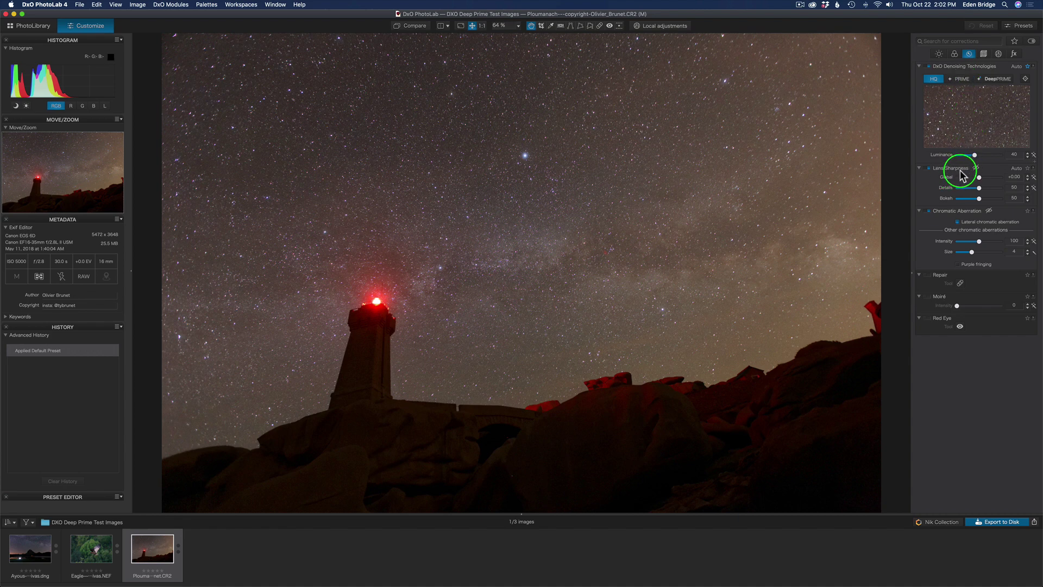
left_click(983, 53)
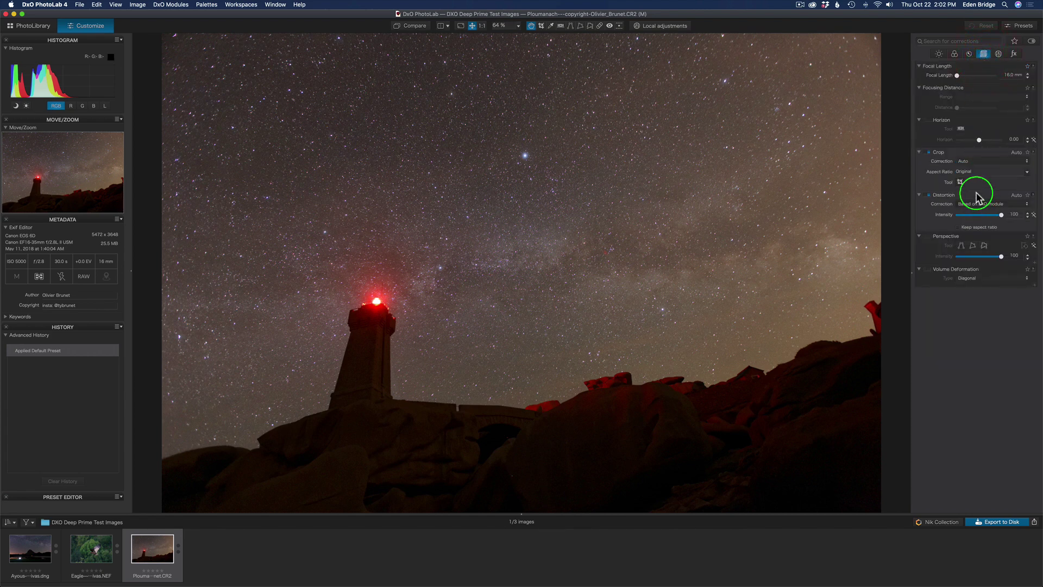
left_click(998, 53)
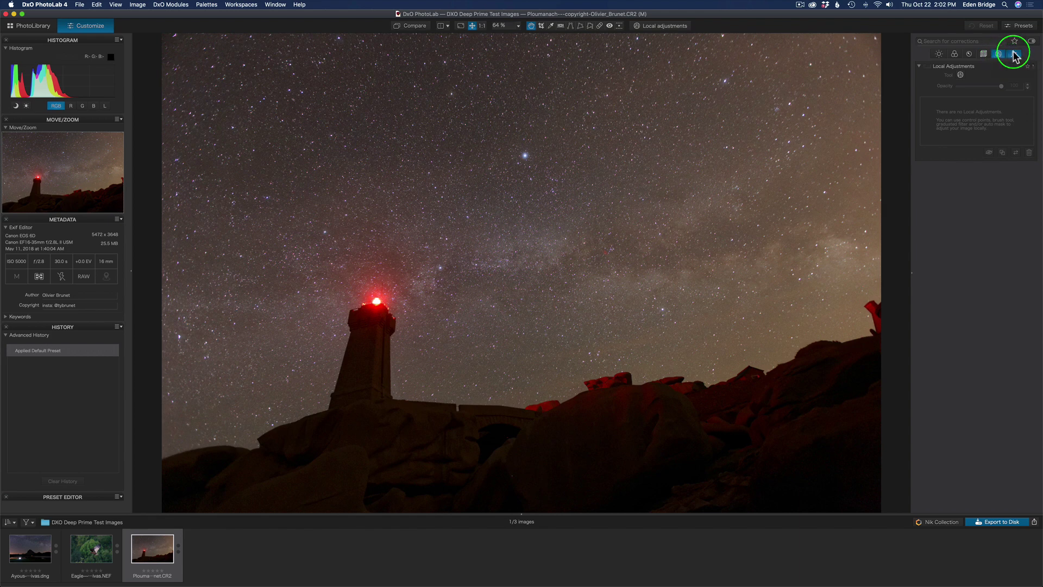
left_click(1014, 54)
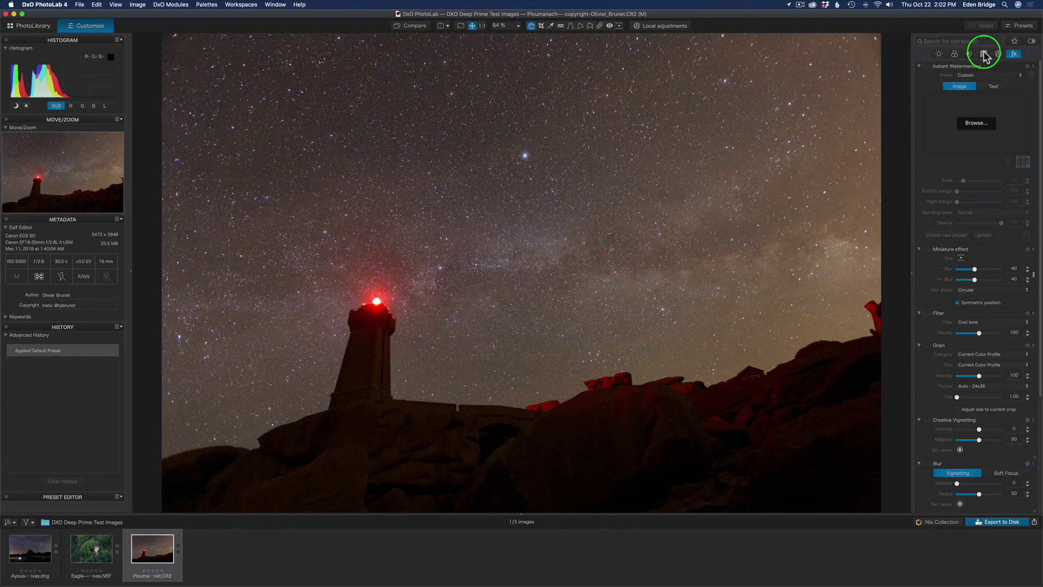
left_click(939, 53)
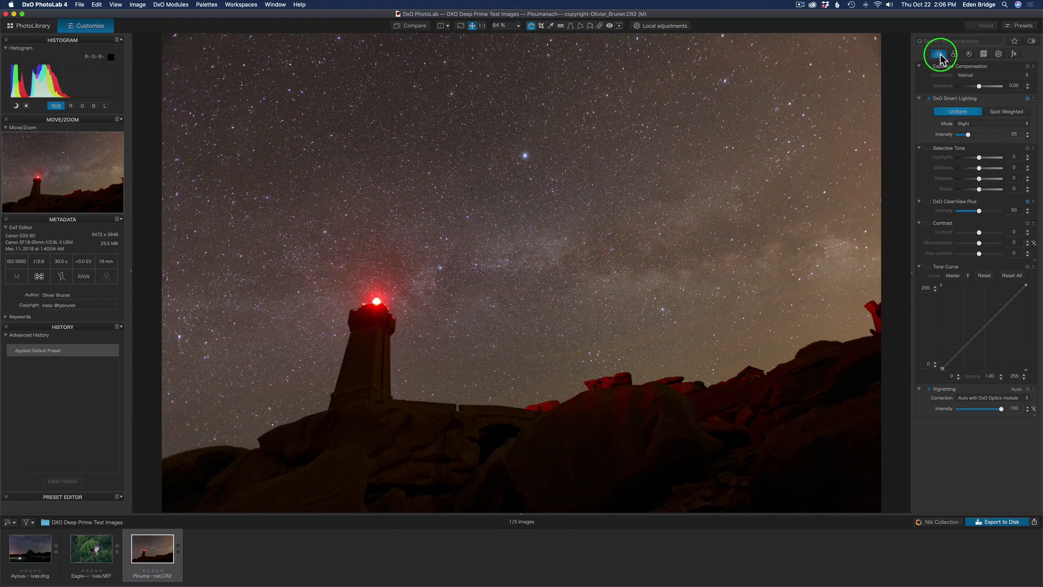
left_click(940, 54)
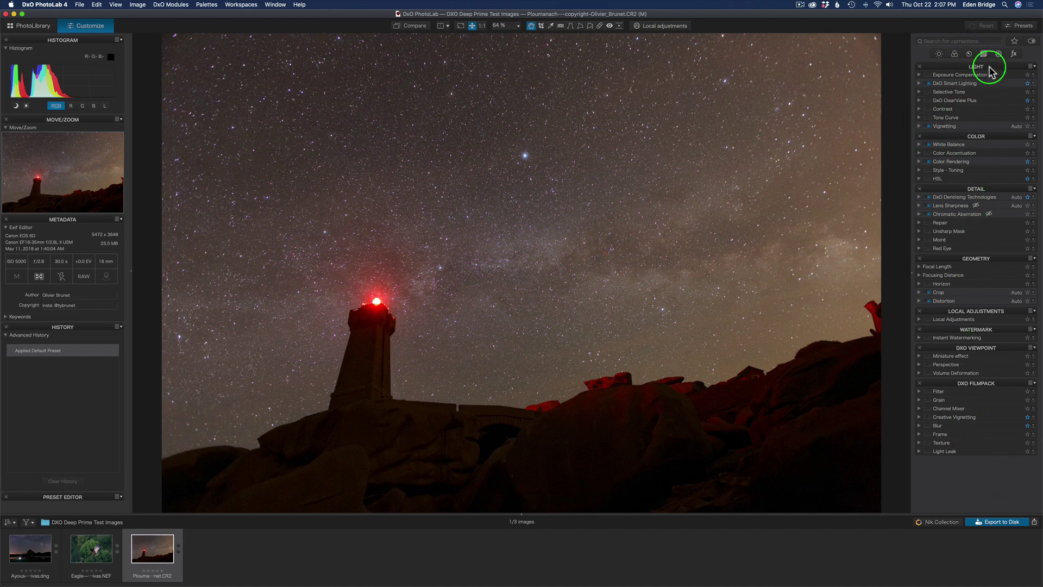
Filter the palette to only the corrections active on this photo and review them
left_click(1032, 42)
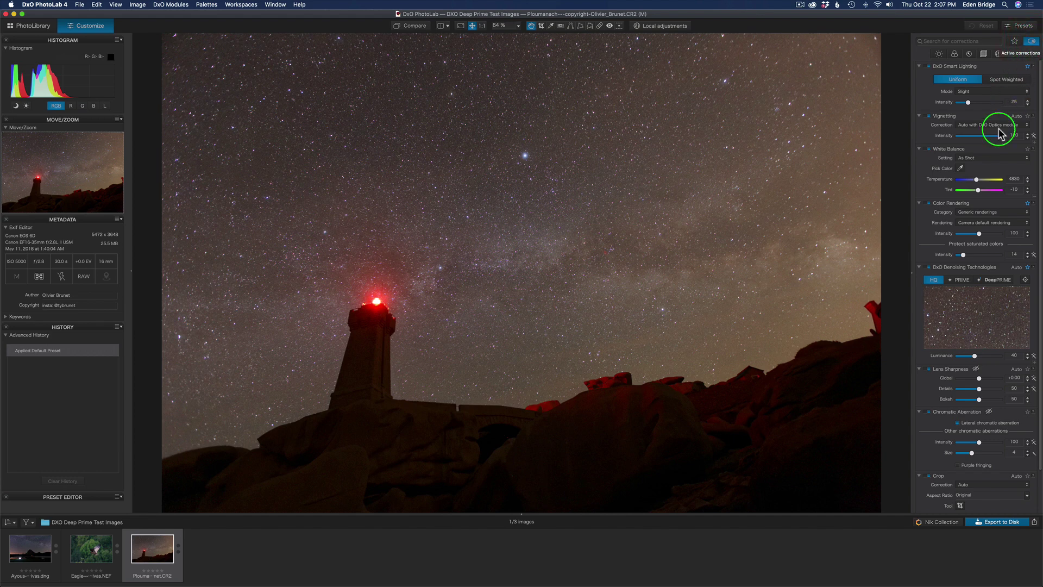
scroll(978, 242, "down", 5)
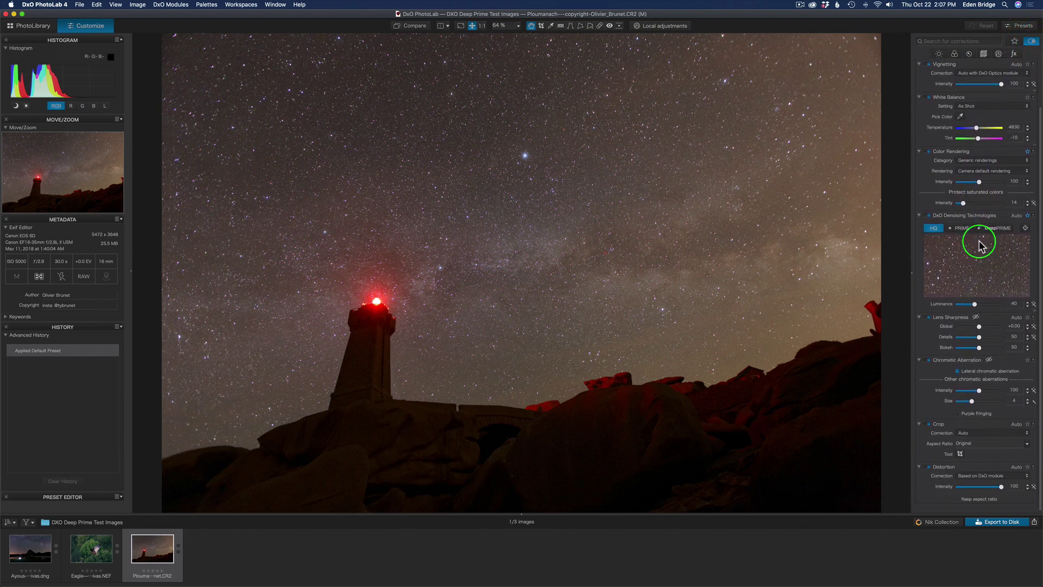
scroll(979, 245, "up", 5)
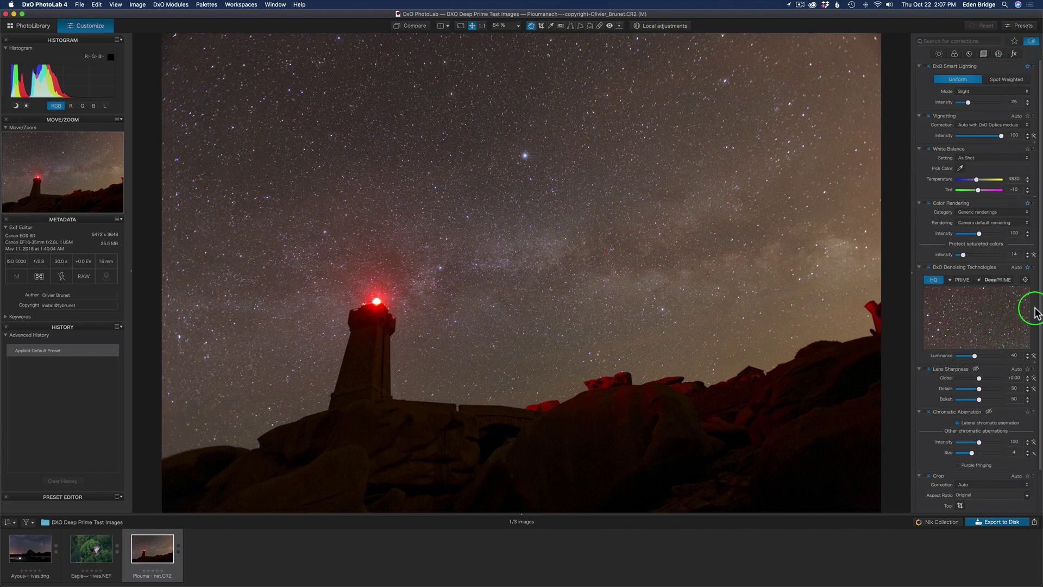
scroll(964, 236, "down", 1)
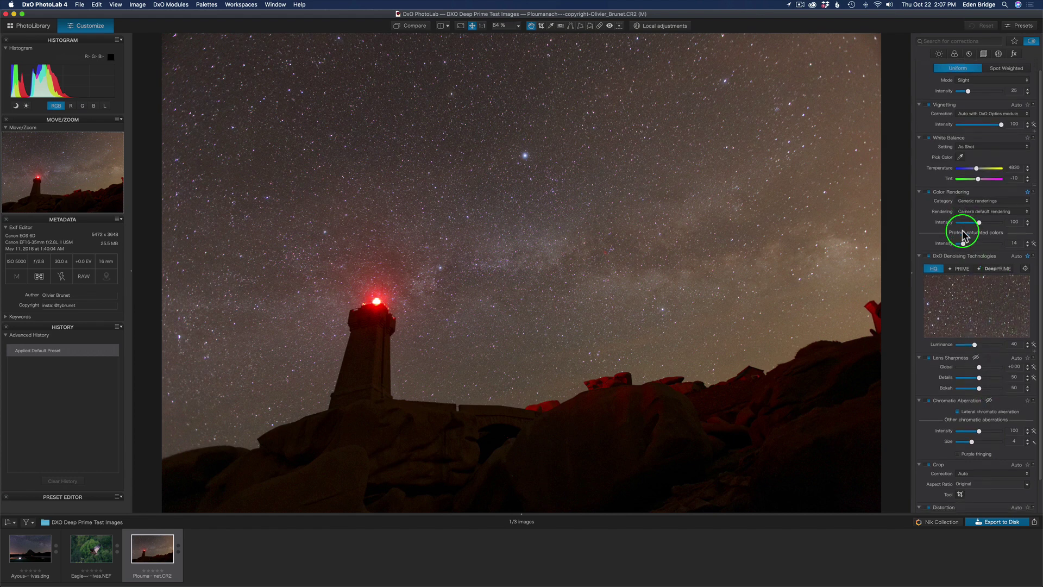
scroll(963, 236, "down", 3)
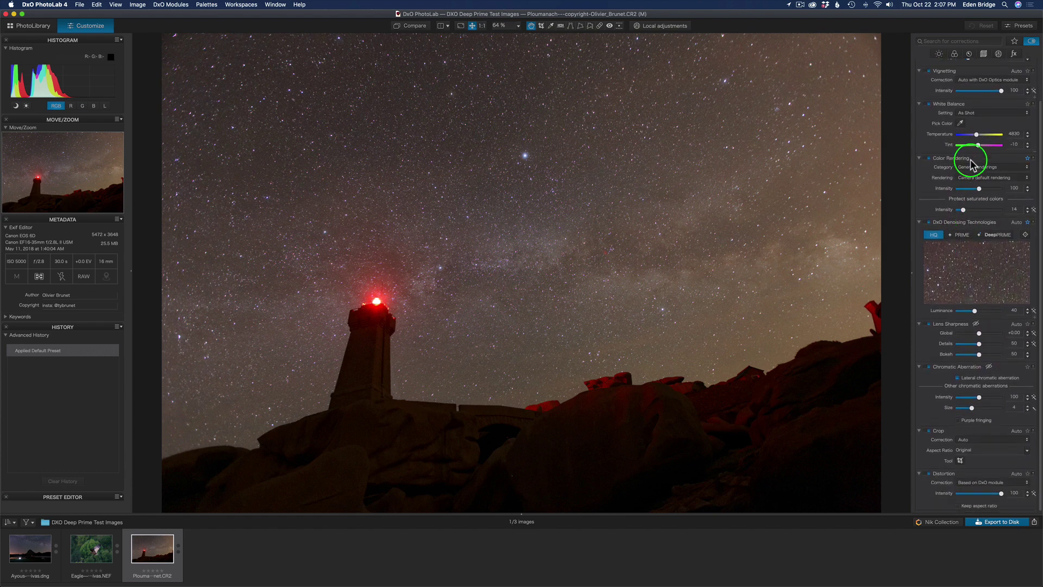
scroll(970, 164, "up", 4)
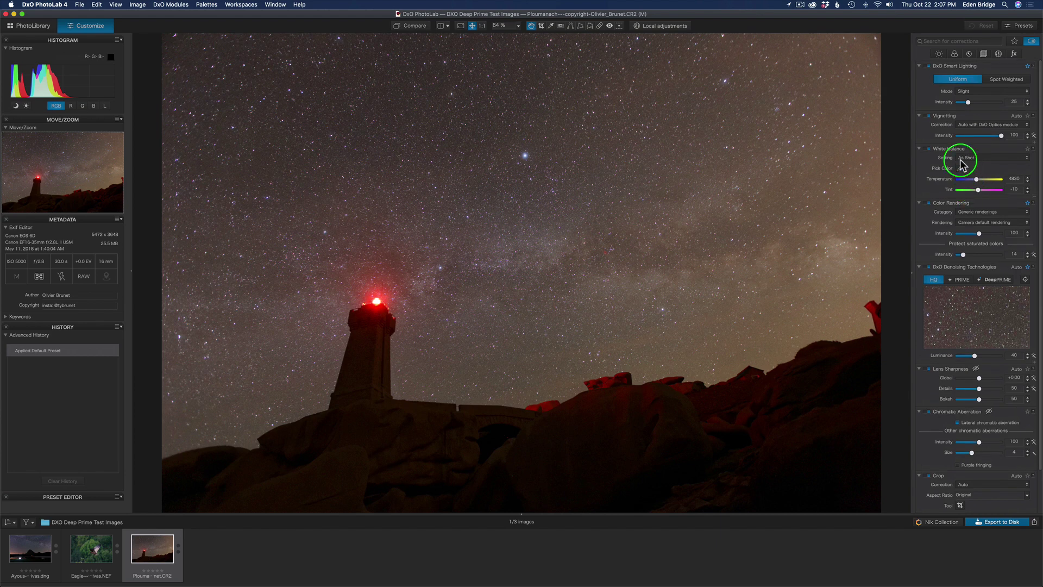
left_click(1032, 42)
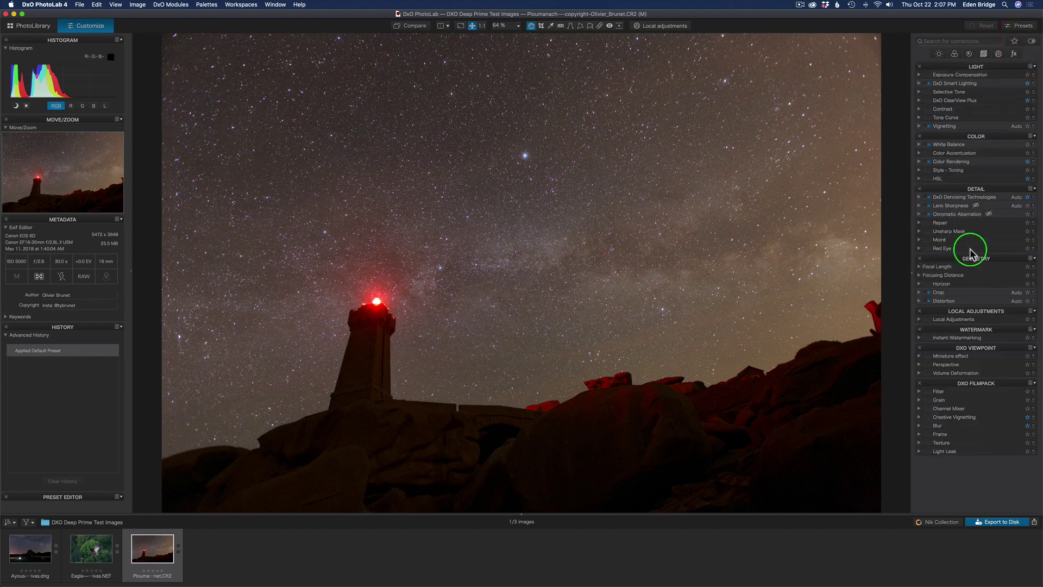
left_click(1032, 43)
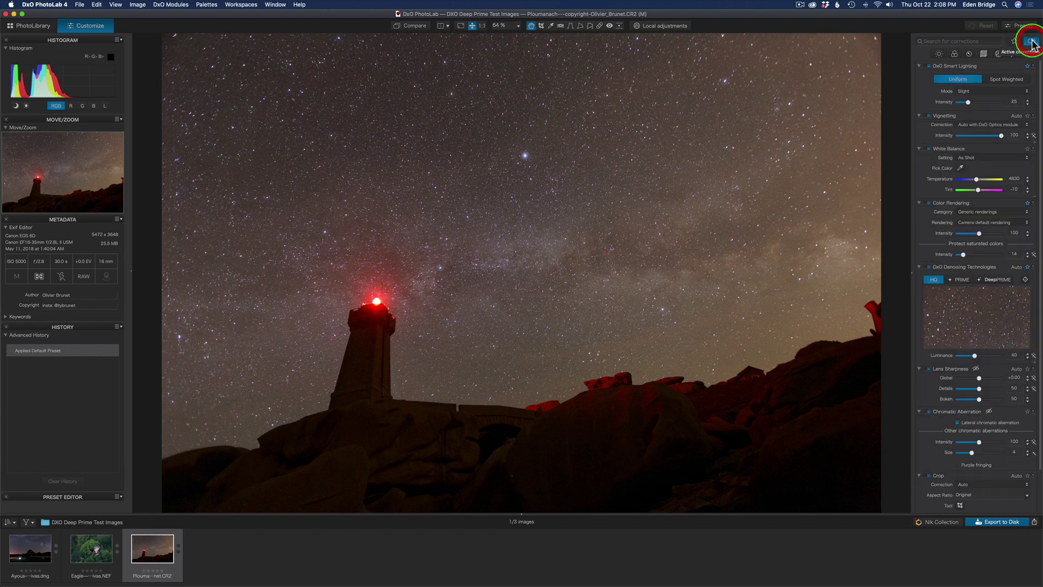
scroll(1006, 350, "down", 3)
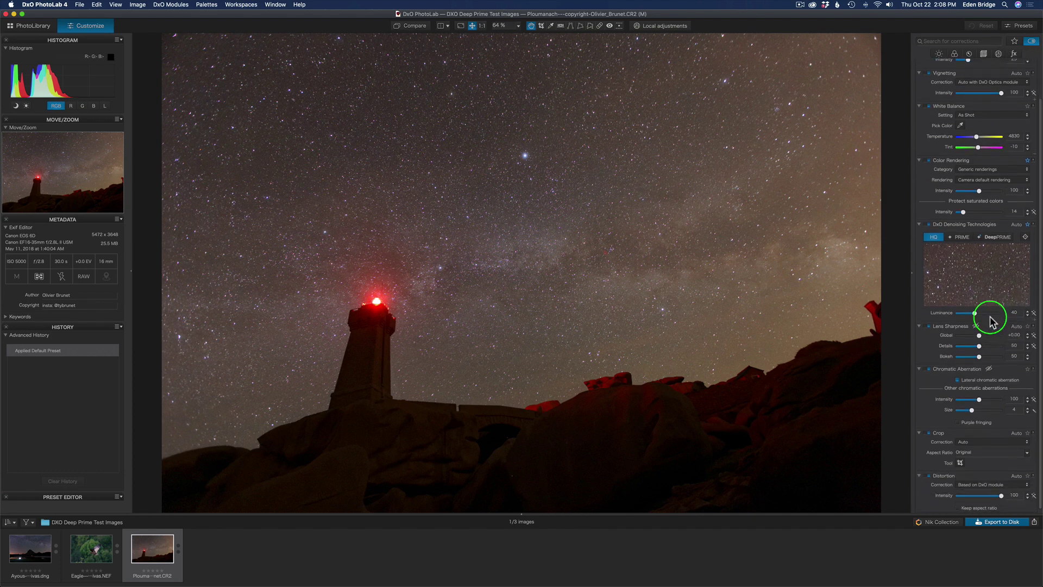
scroll(990, 320, "up", 3)
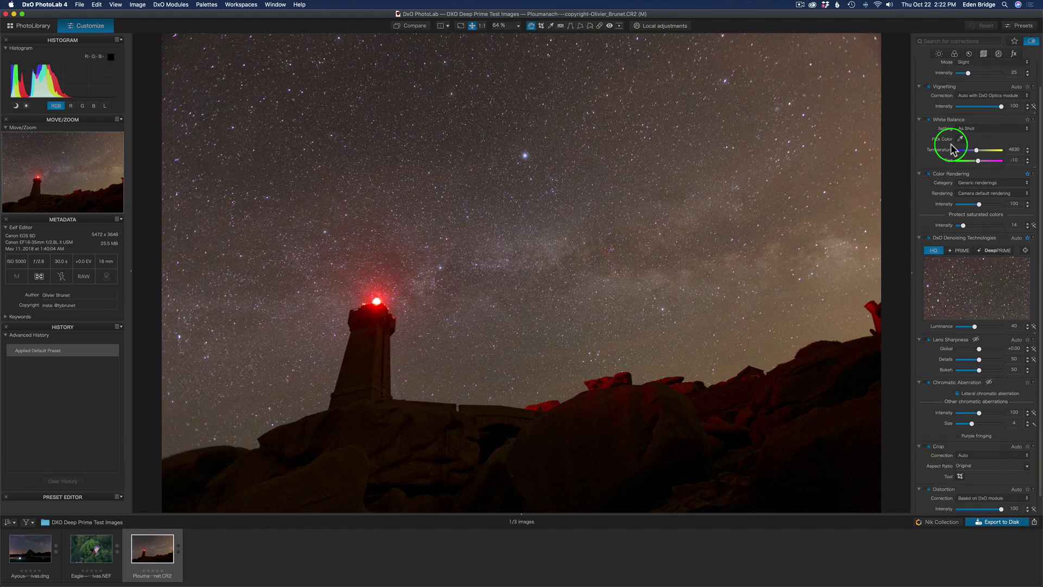
Back in the full corrections list, star DxO ClearView Plus and DxO Smart Lighting as favourites
left_click(1032, 42)
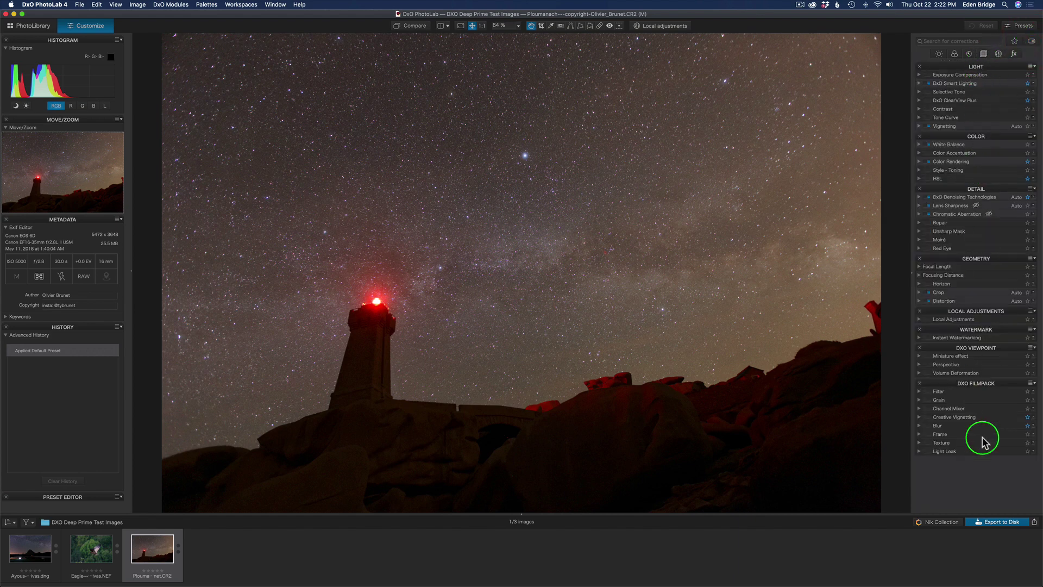
left_click(1028, 100)
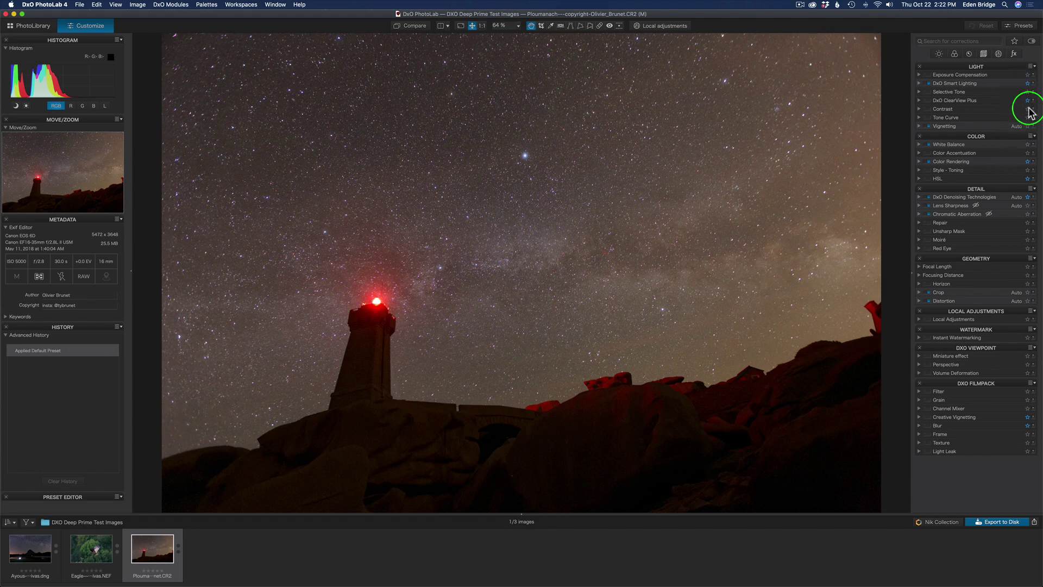
left_click(1027, 83)
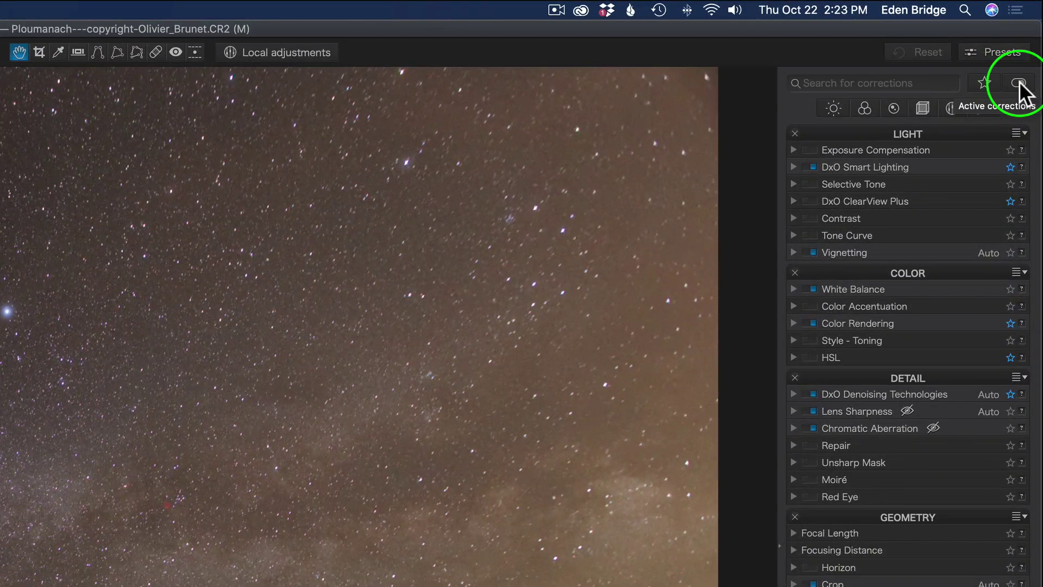
Filter the palette to favourite corrections and scroll through Smart Lighting, ClearView Plus and HSL
left_click(985, 82)
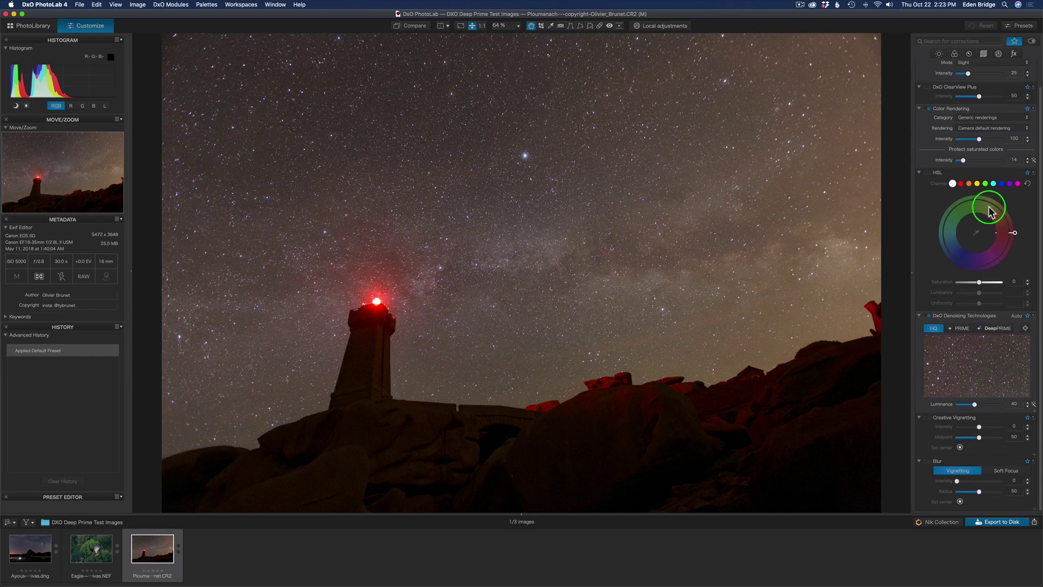
scroll(989, 212, "up", 2)
scroll(988, 212, "down", 1)
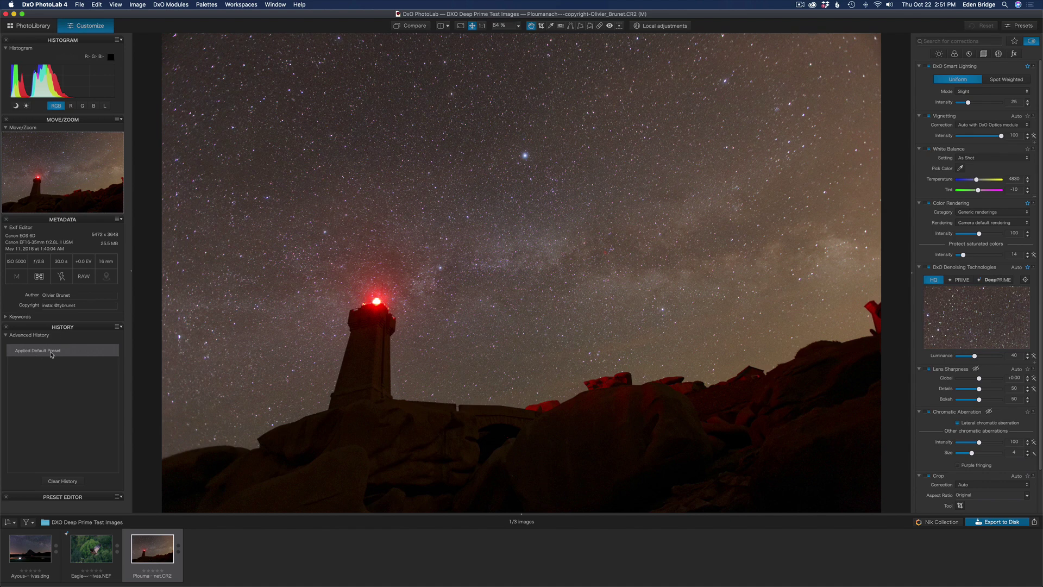
Compare the lighthouse with its uncorrected original, then open the eagle-in-flight photo
mouse_move(51, 354)
left_click(412, 27)
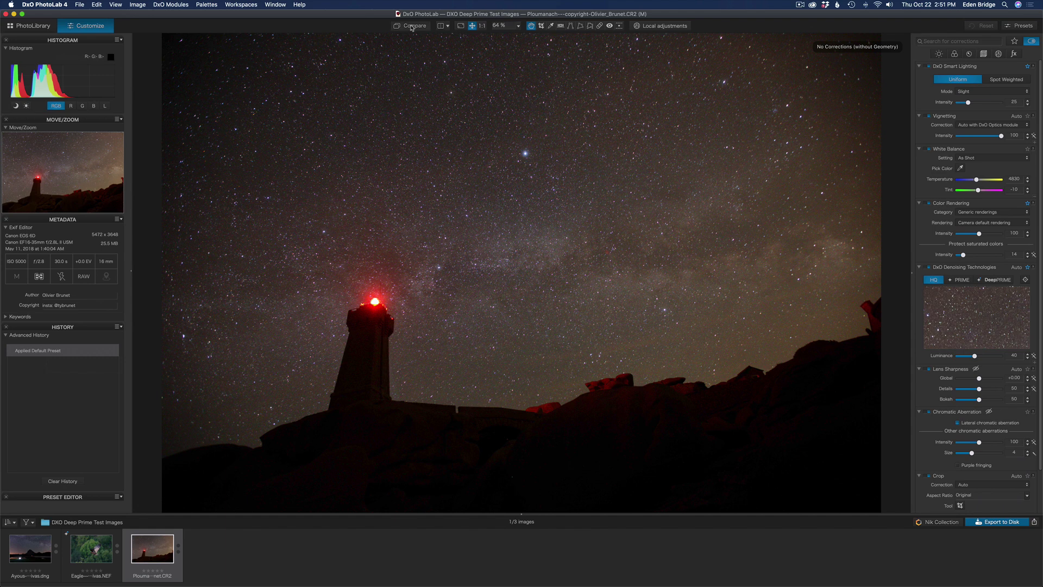
left_click(411, 26)
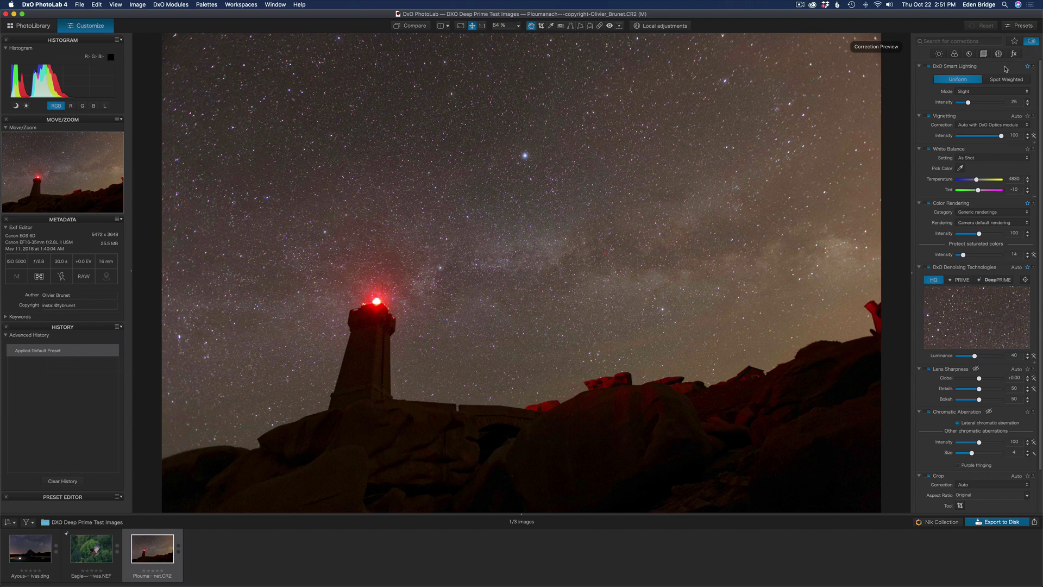
scroll(992, 470, "down", 3)
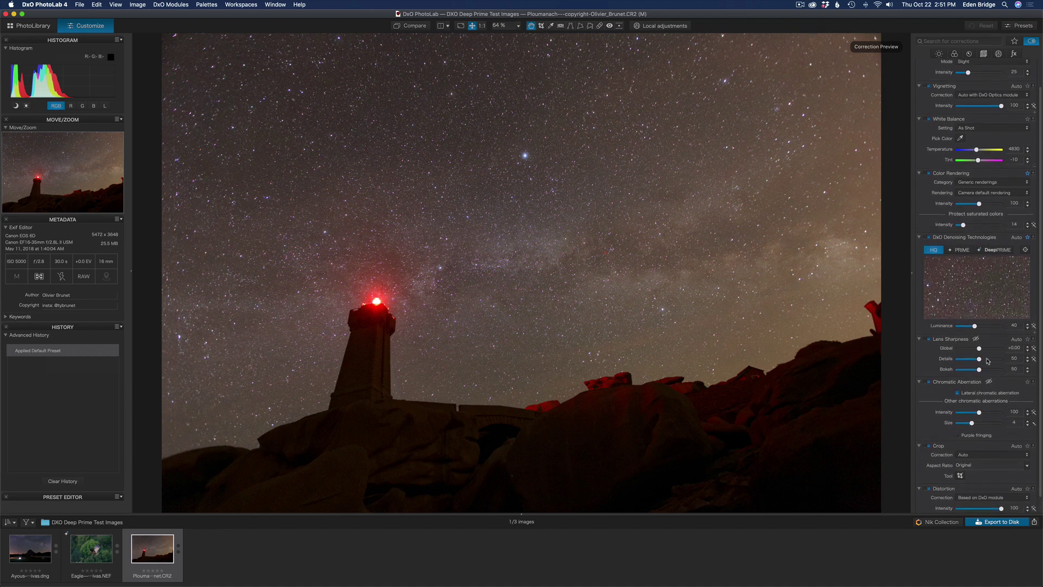
scroll(976, 256, "down", 1)
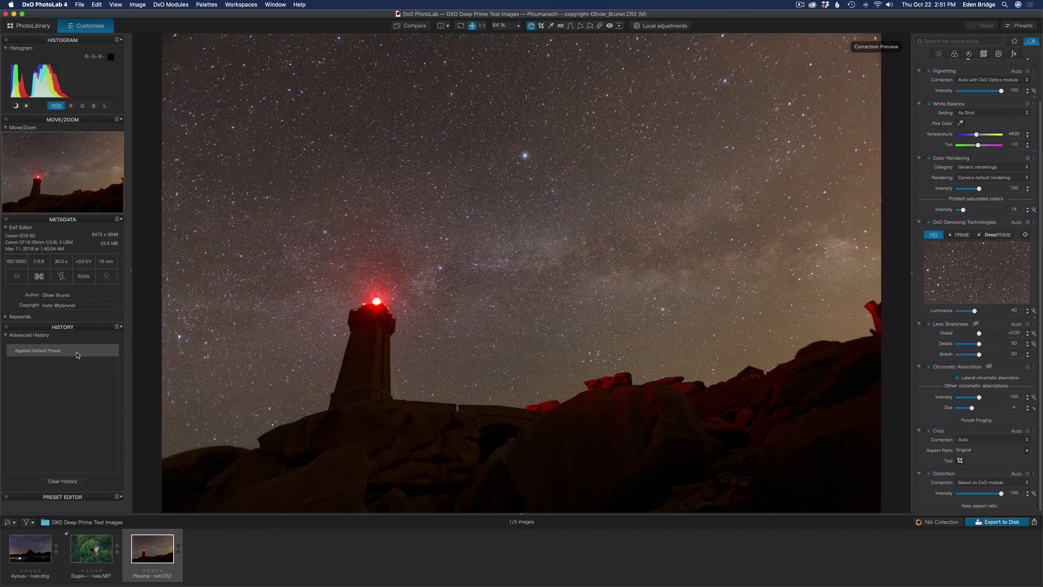
left_click(97, 555)
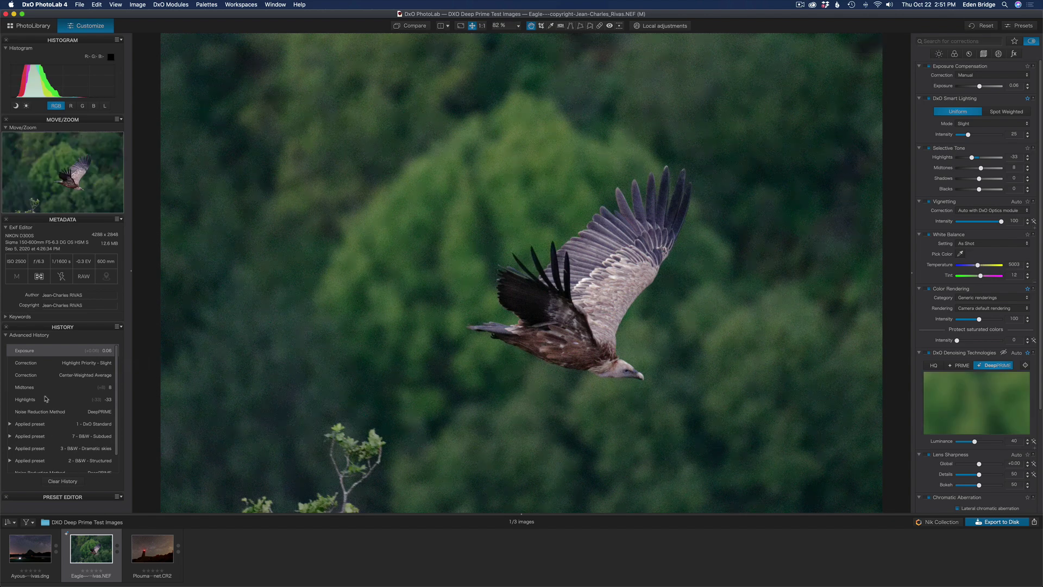
Jump back to the '7 - B&W - Subdued' history step, then restore colour at Exposure
scroll(46, 402, "down", 2)
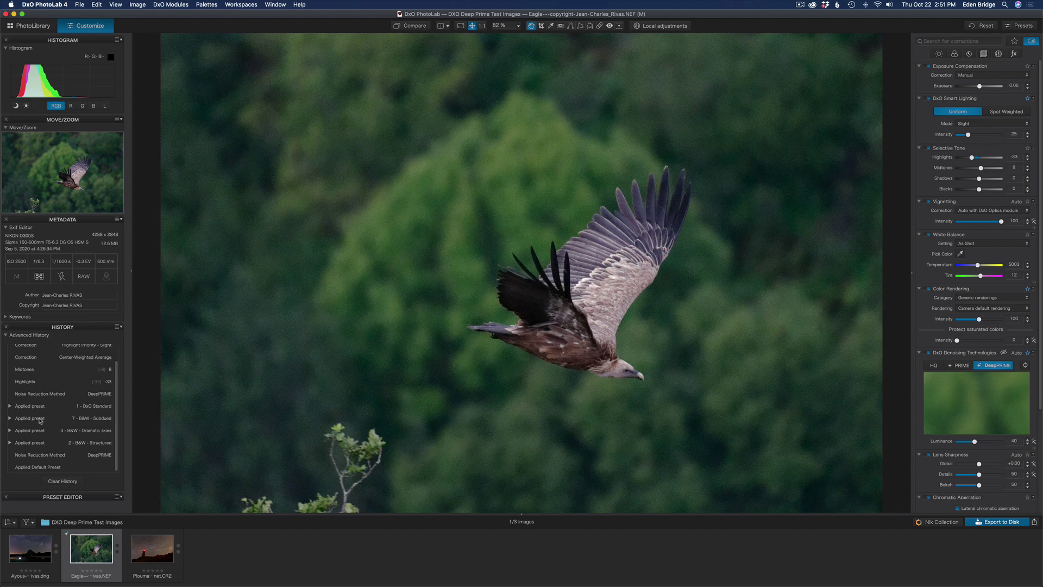
left_click(40, 418)
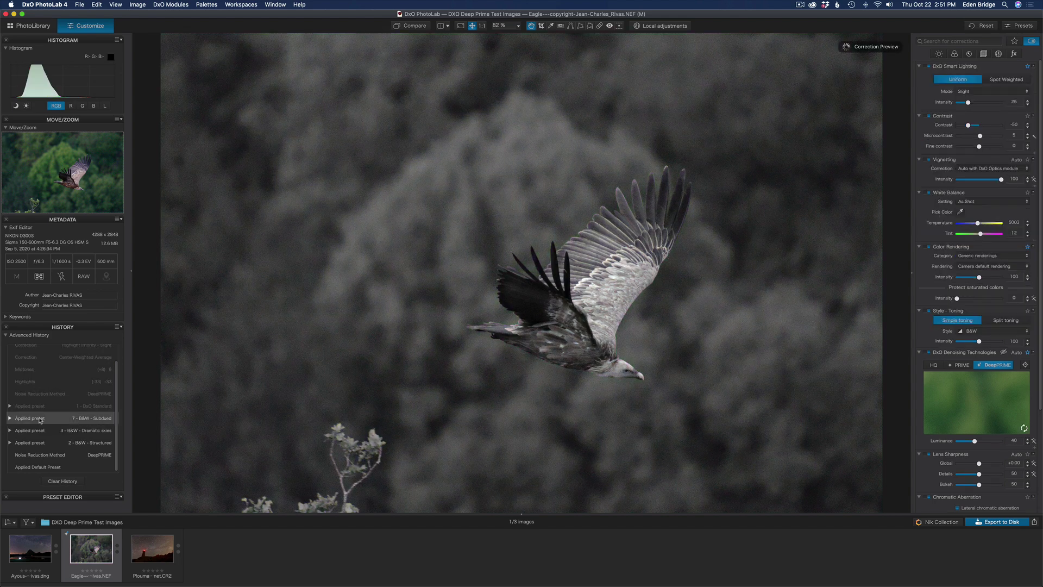
scroll(69, 399, "up", 2)
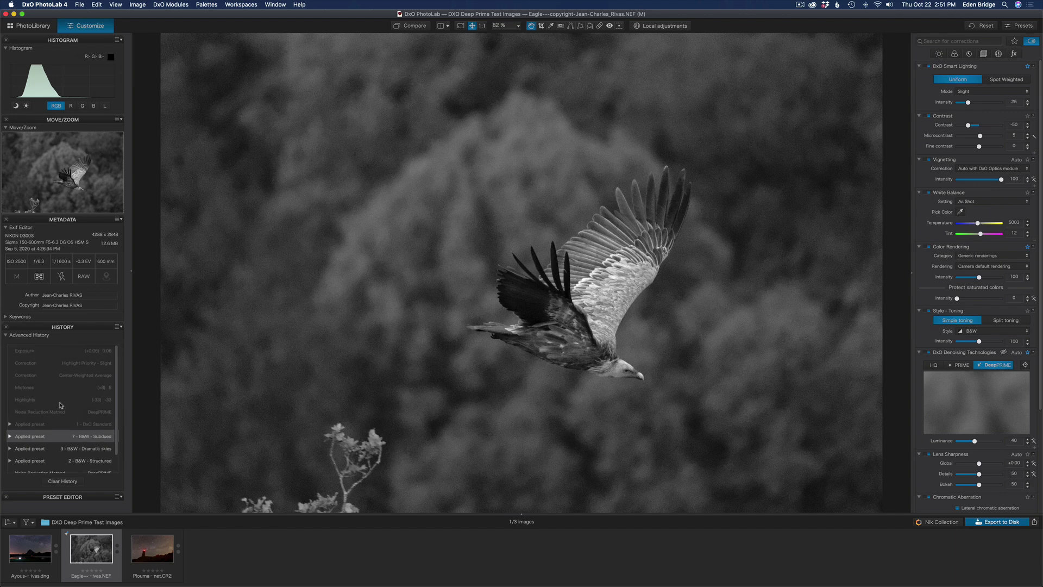
left_click(61, 352)
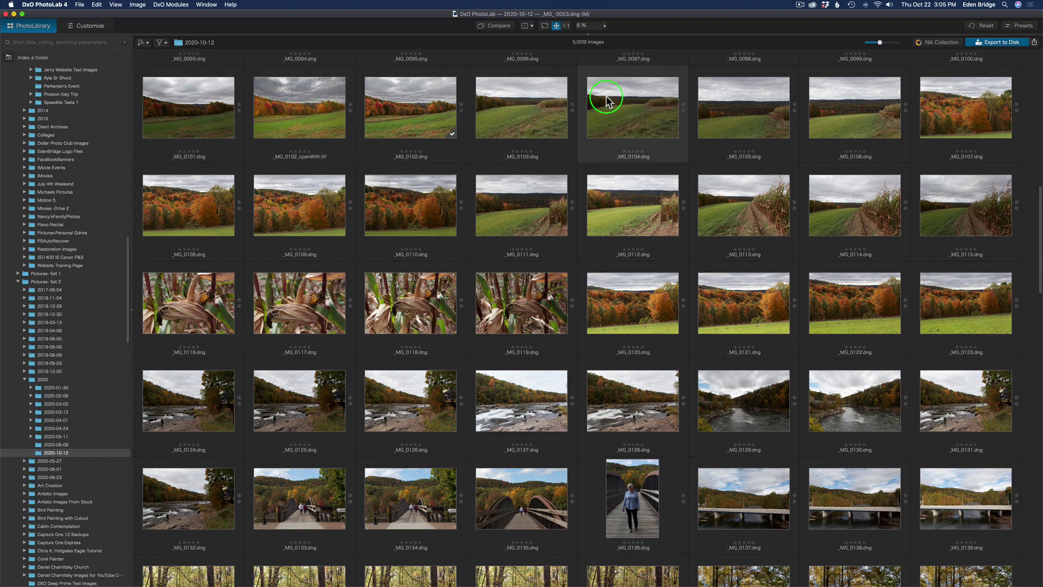
Select _MG_0101 through _MG_0104 and choose Rename Selected Images from the context menu
left_click(197, 112)
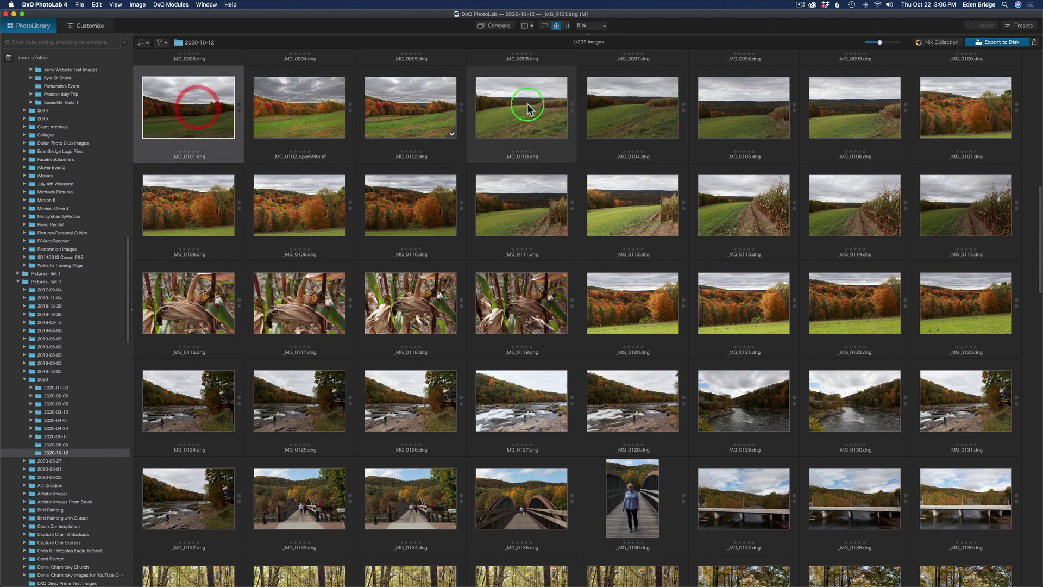
left_click(633, 112, "shift")
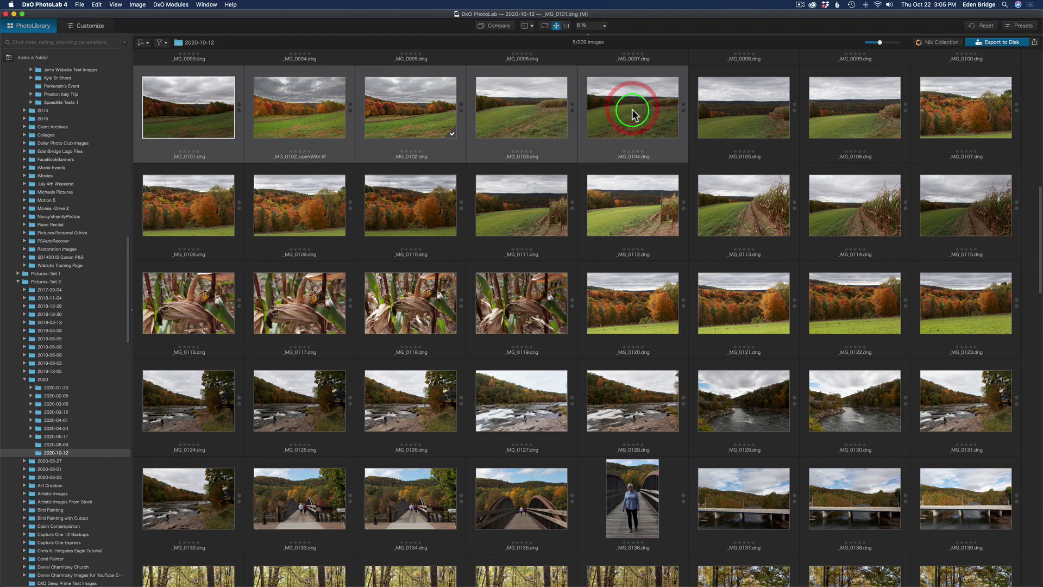
right_click(525, 106)
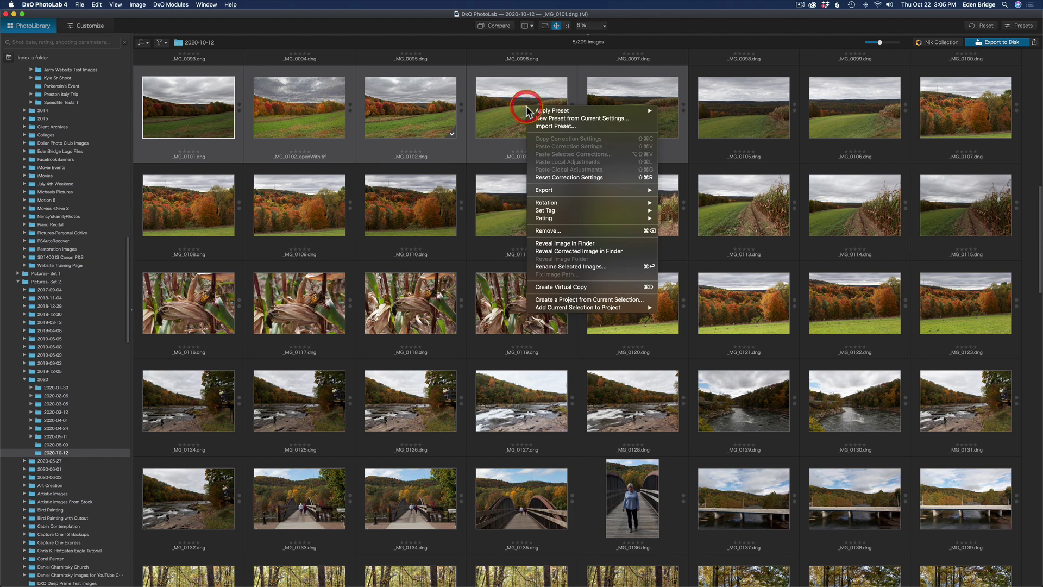
left_click(581, 266)
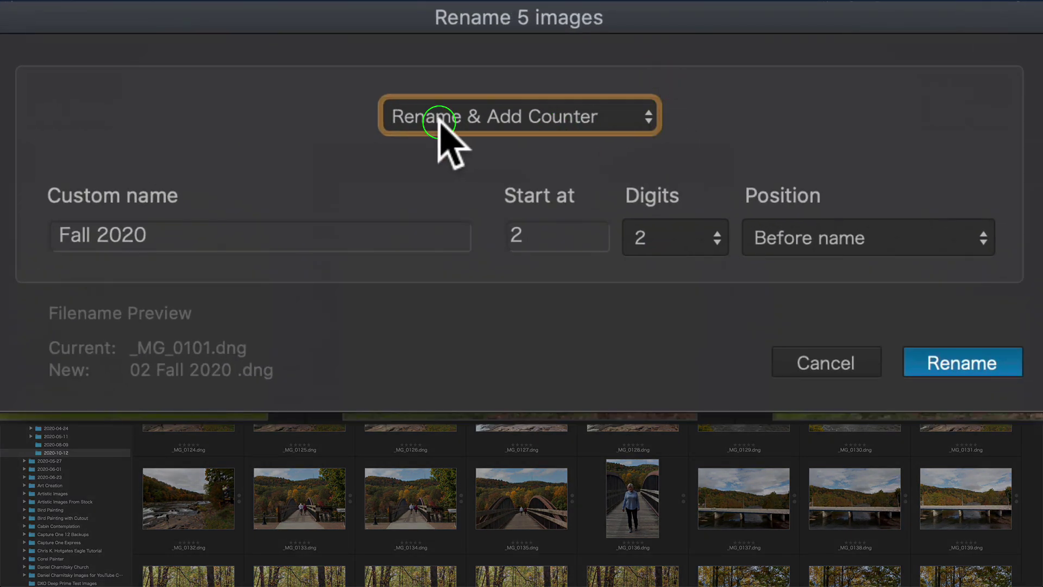
Set the rename mode to Replace text, swapping '_MG_' for 'Fall 2020'
left_click(633, 114)
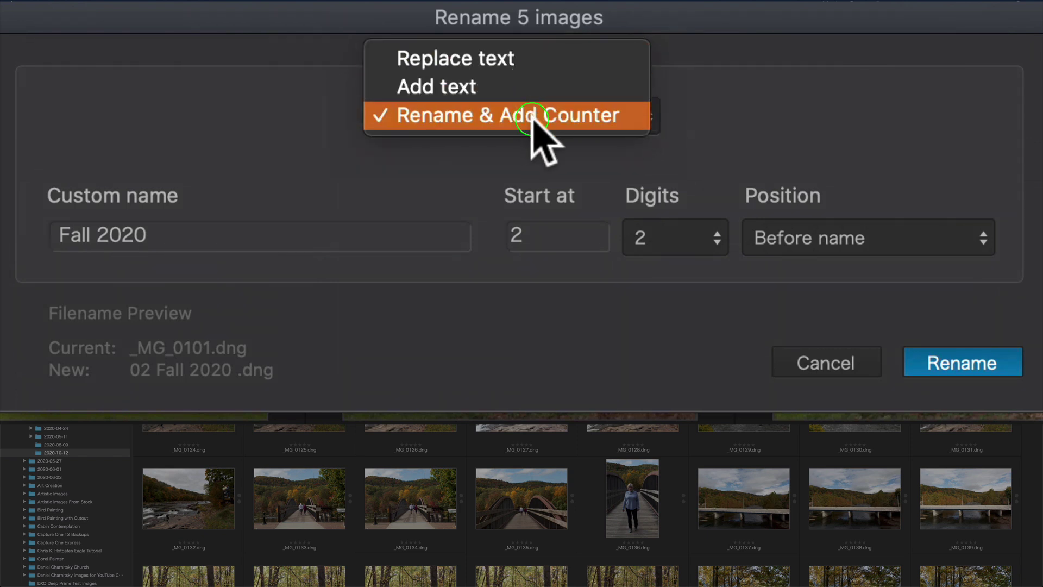
left_click(501, 56)
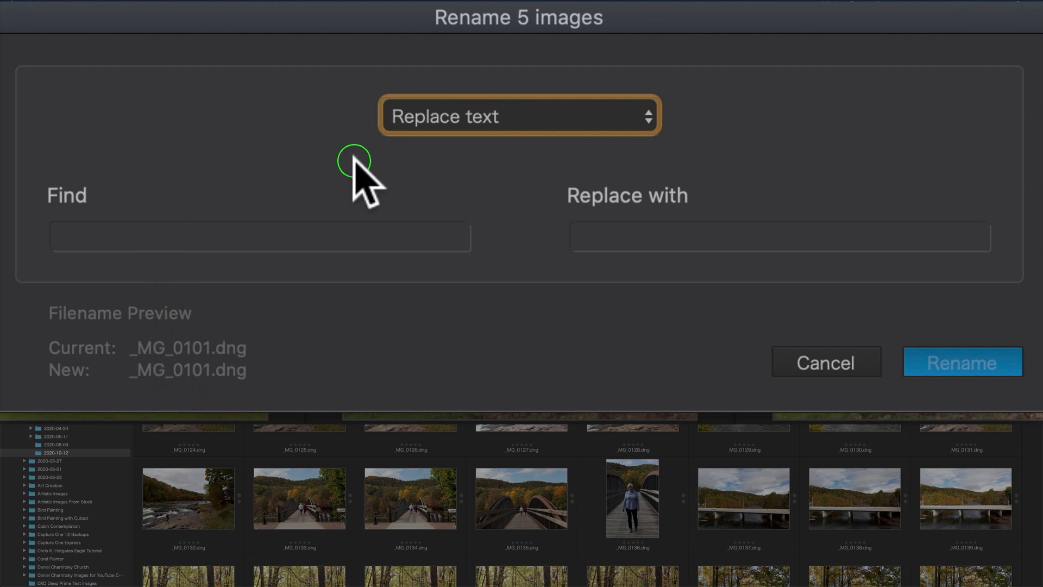
left_click(146, 227)
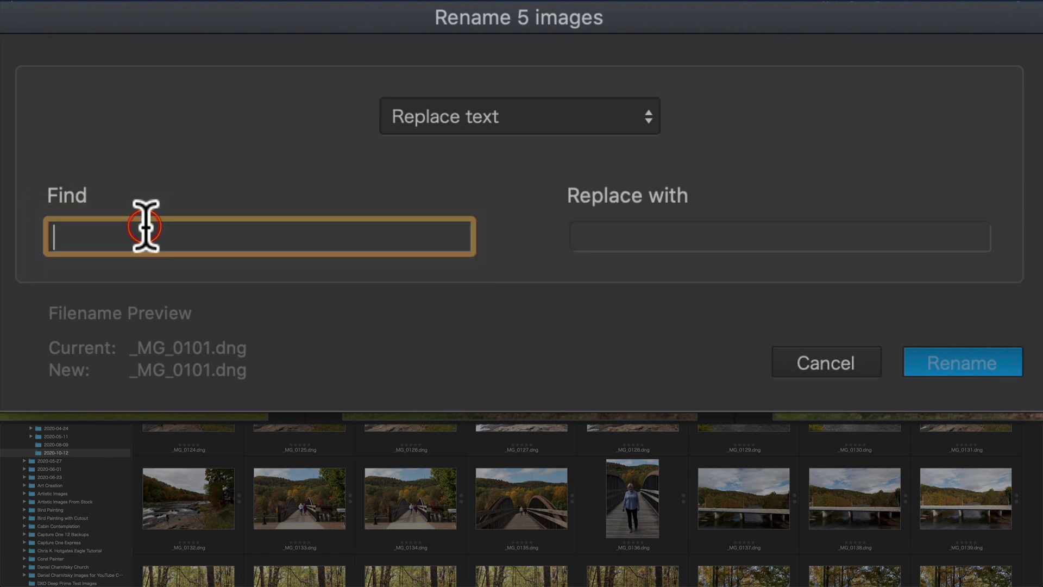
type("_M")
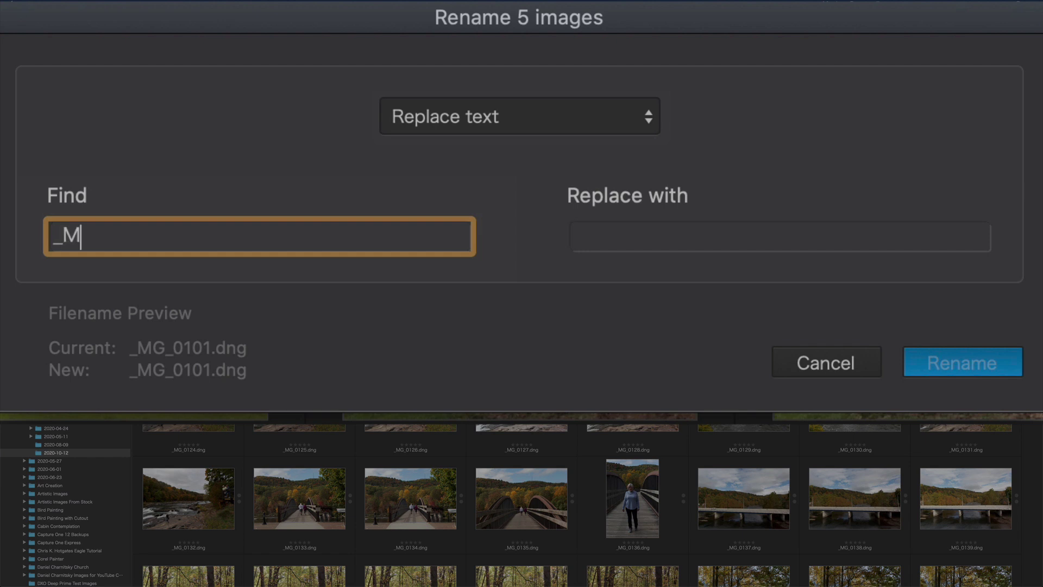
type("G_")
left_click(640, 238)
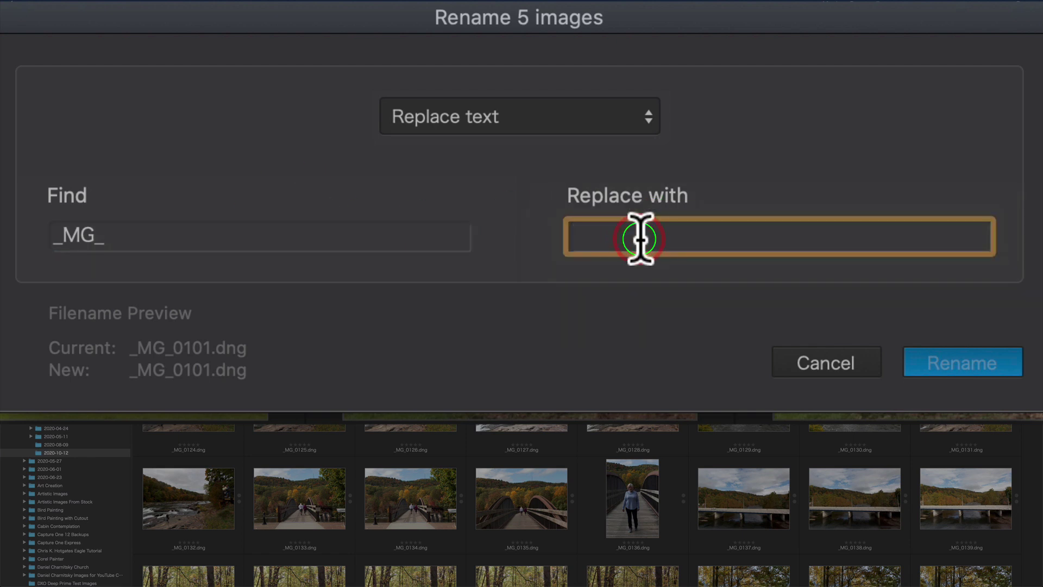
type("Fa")
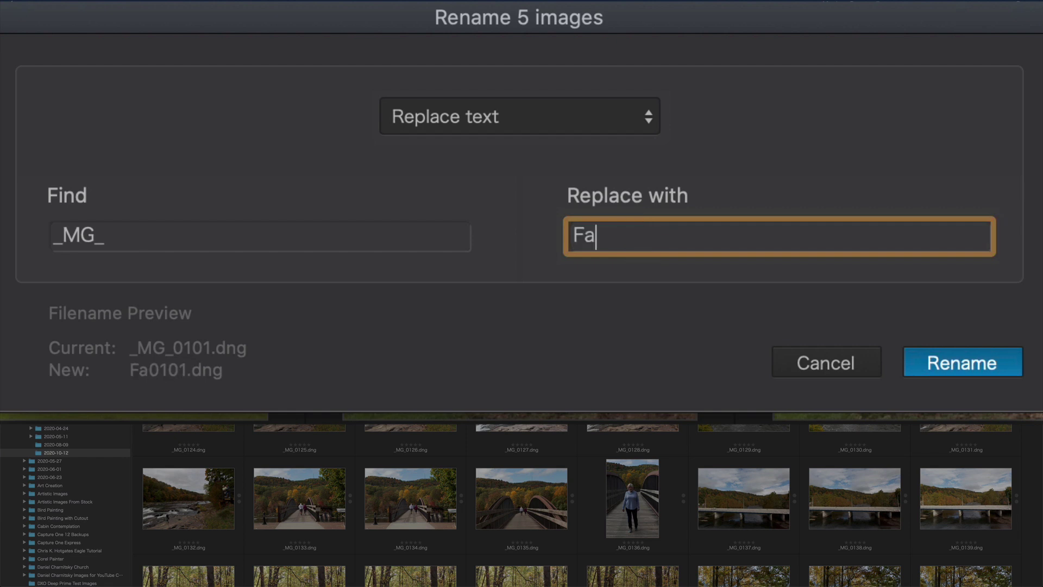
type("ll 2020")
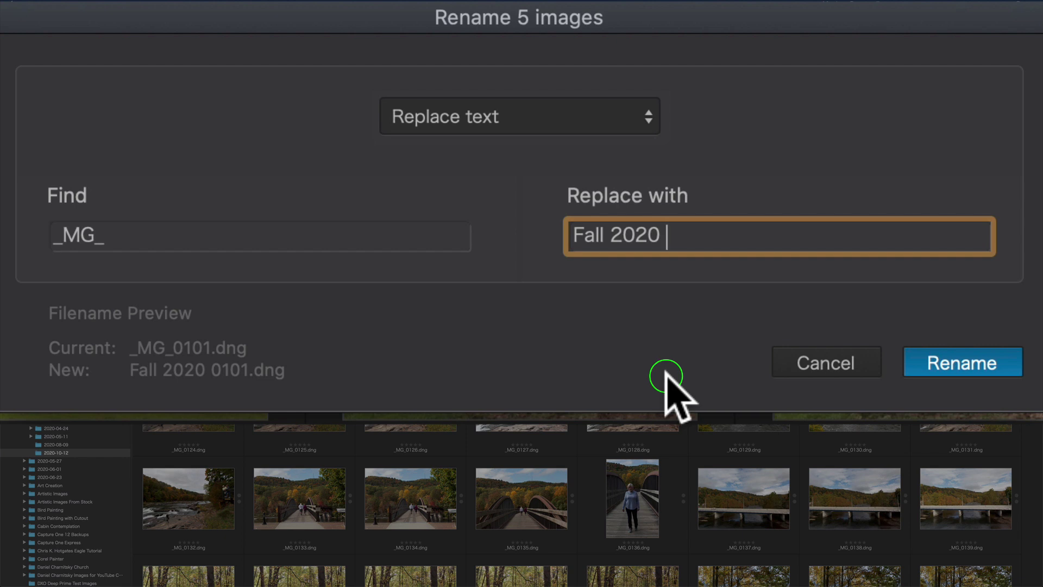
Set the renaming to add the text 'Fall 2020' before each file name
left_click(640, 110)
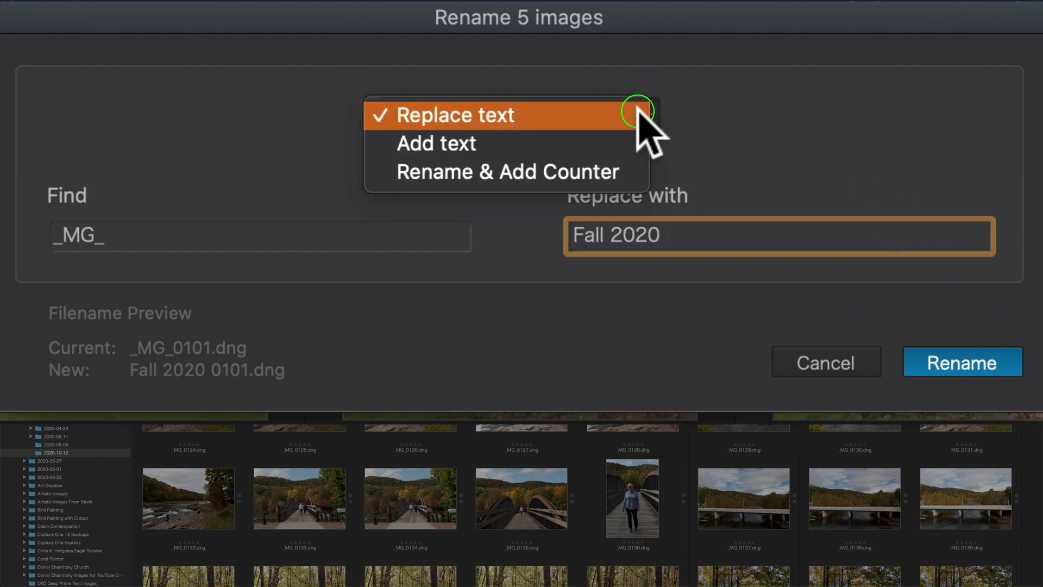
left_click(504, 140)
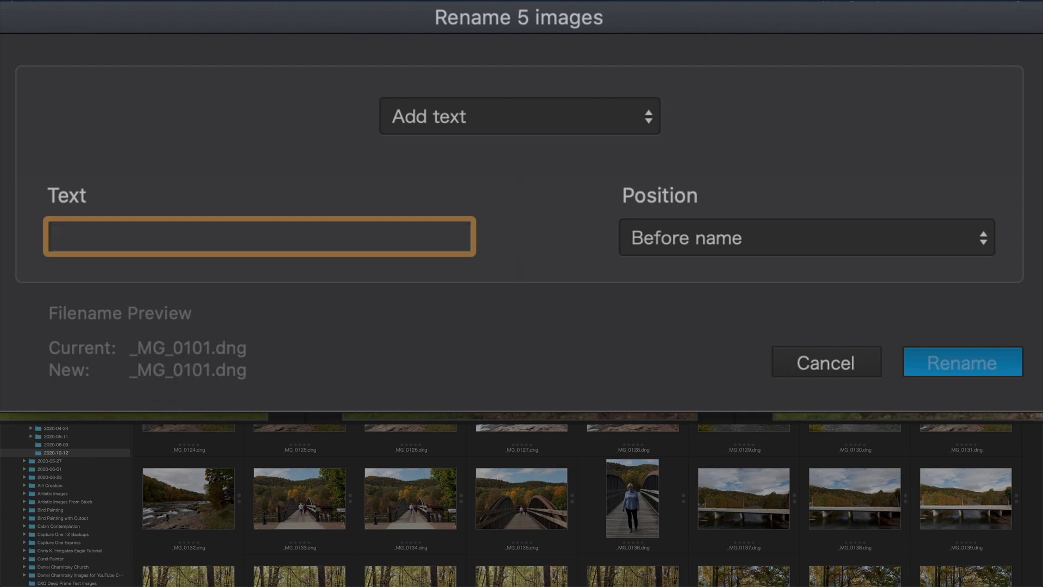
type("Fall 2020")
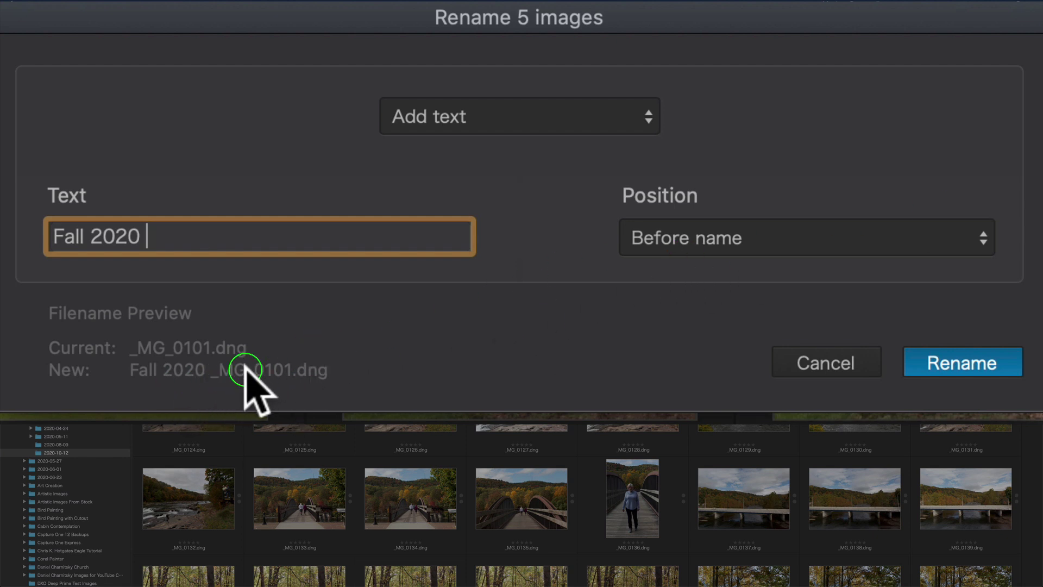
left_click(948, 234)
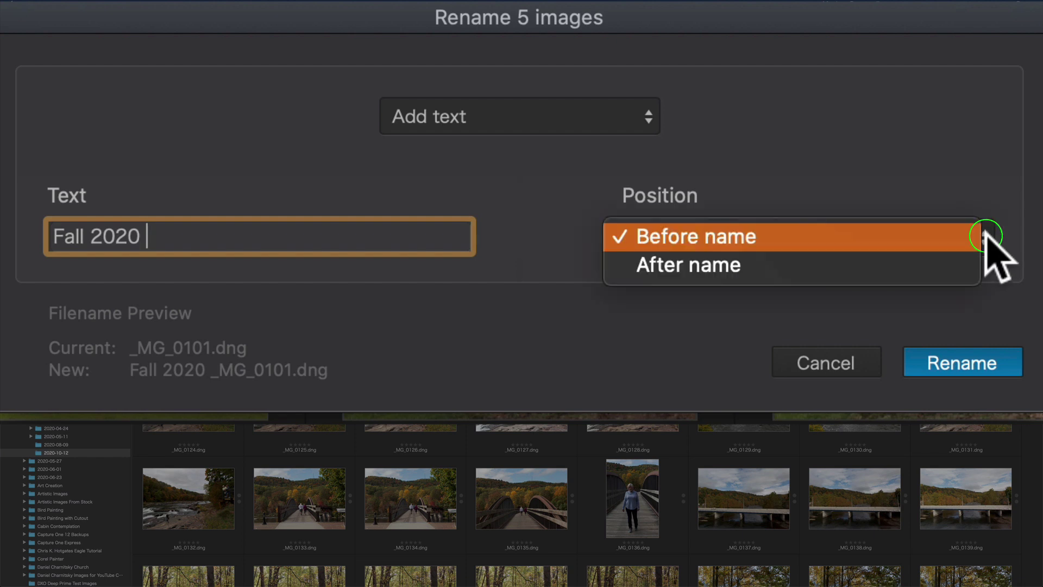
left_click(540, 212)
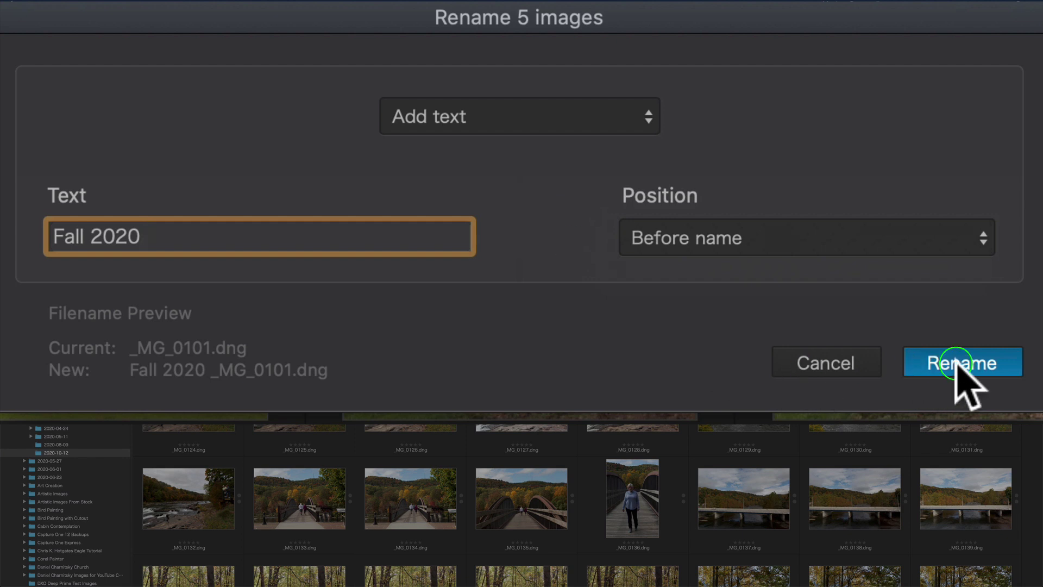
Rename using custom name 'Ohiopyle 2020' with a 2-digit counter from 1, placed before the name
left_click(647, 114)
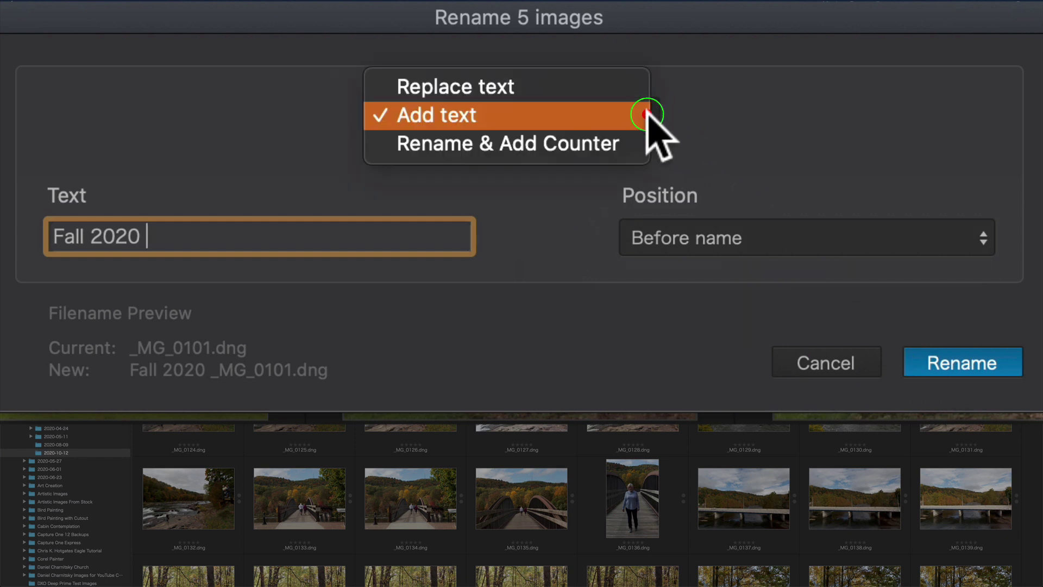
left_click(555, 142)
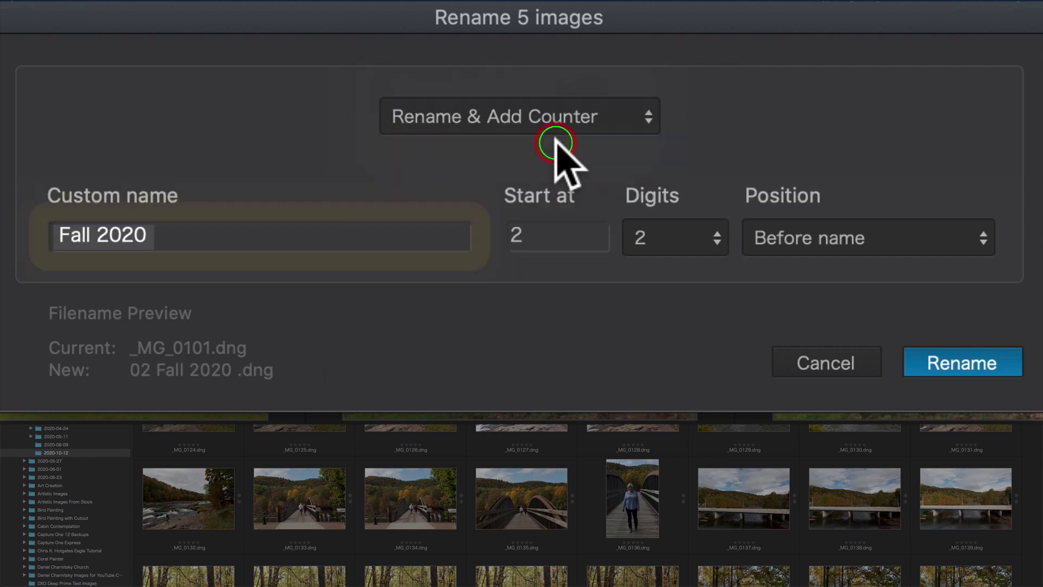
type("O")
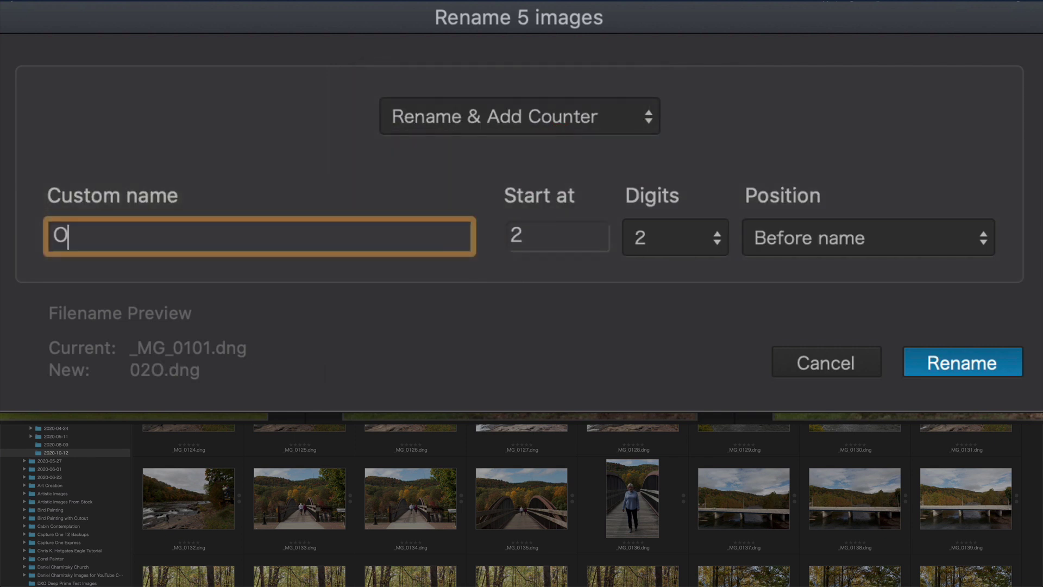
type("hiopyl")
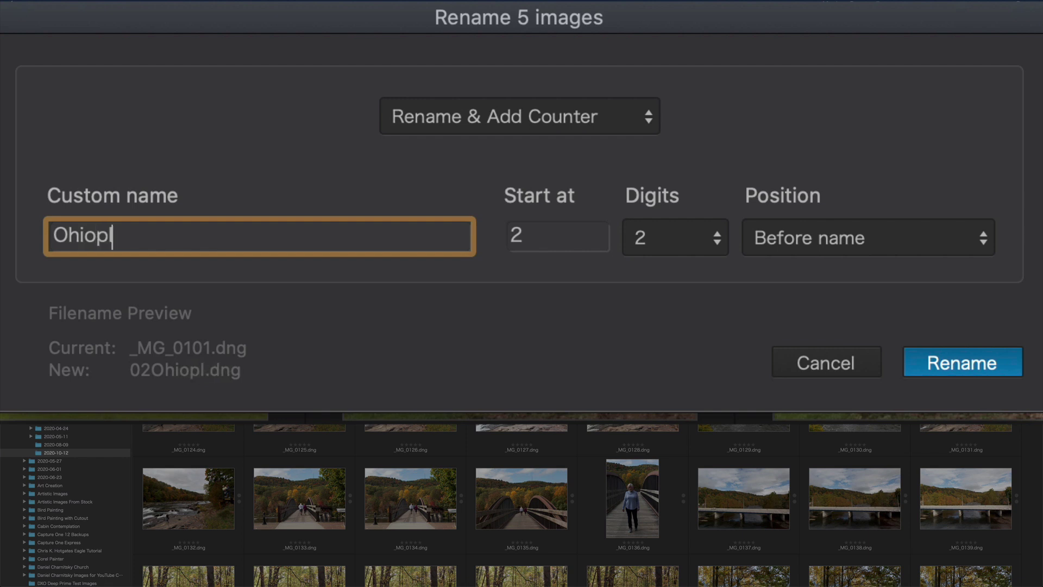
key("BackSpace")
type("yle ")
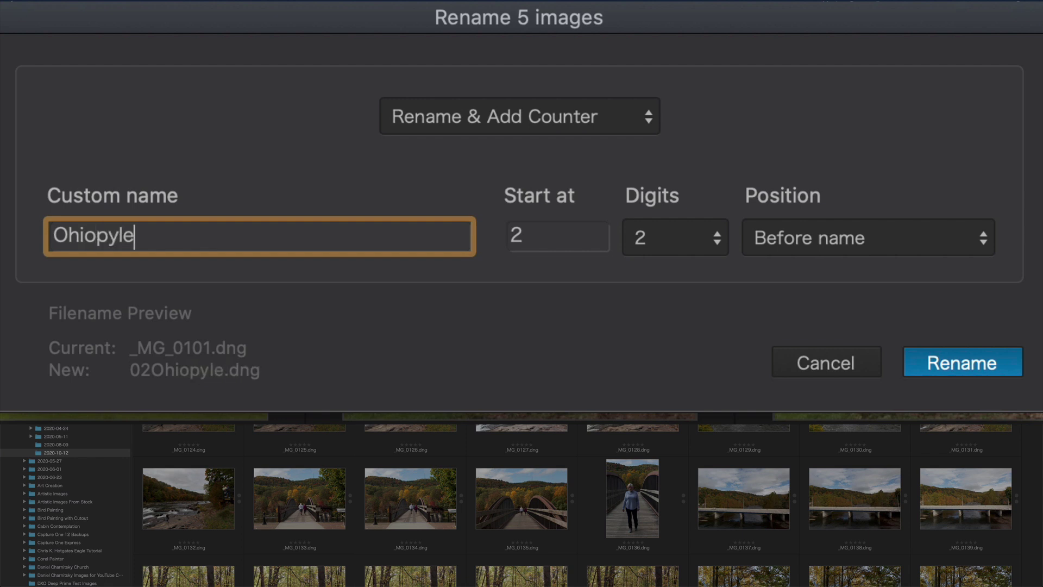
type("2020")
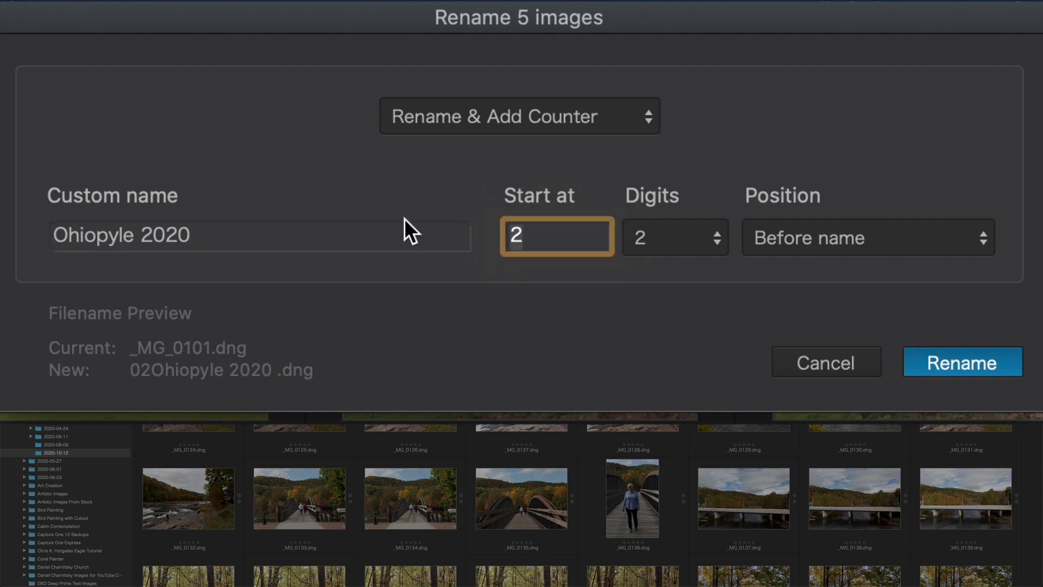
type("1")
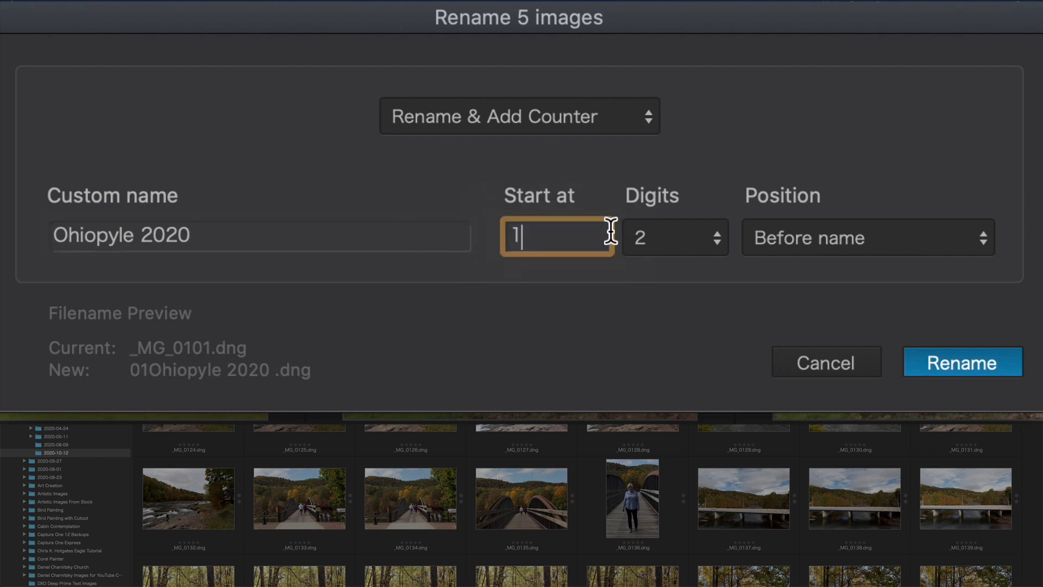
left_click(717, 237)
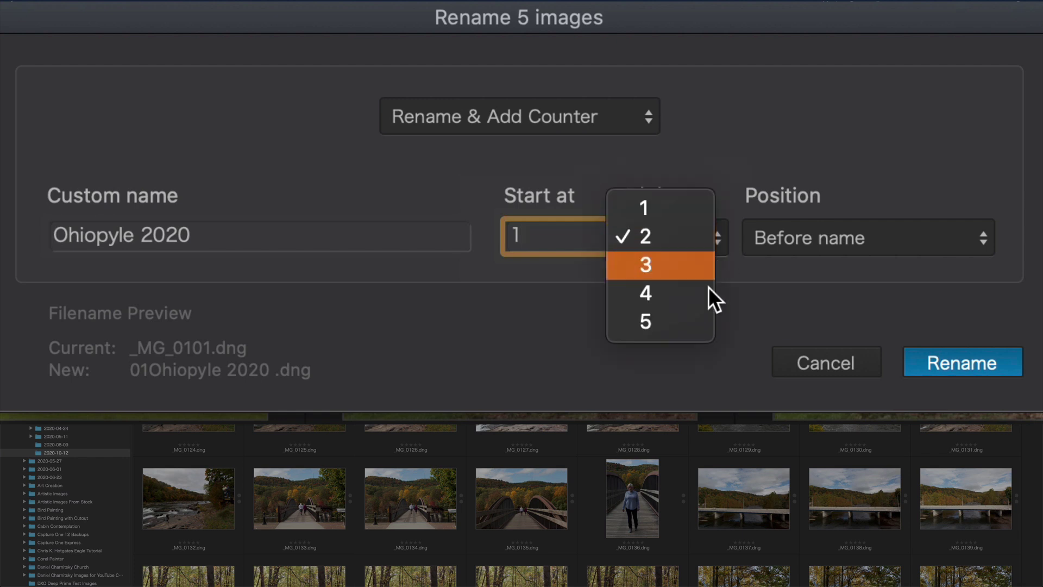
left_click(694, 230)
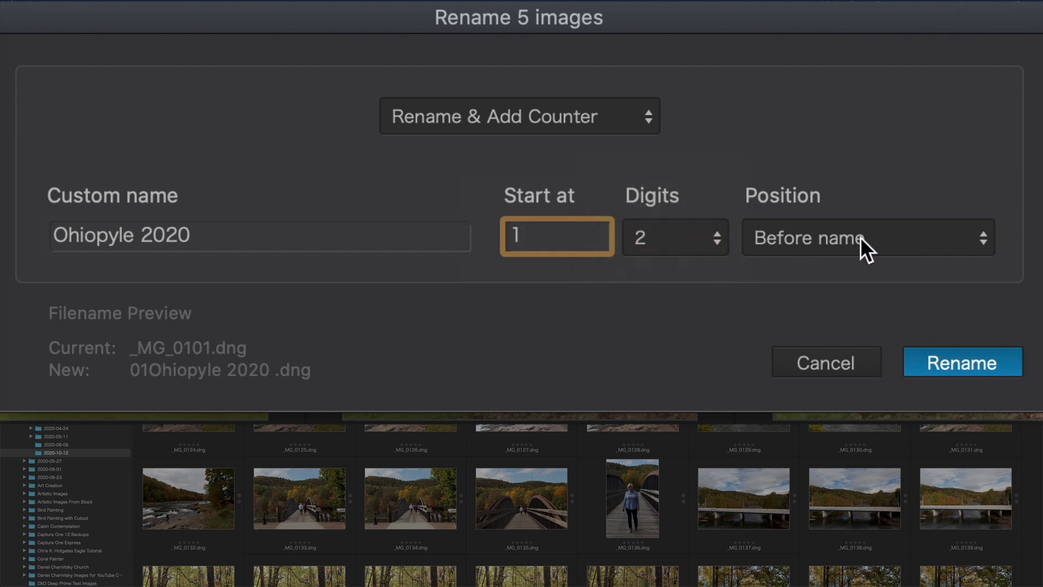
left_click(973, 237)
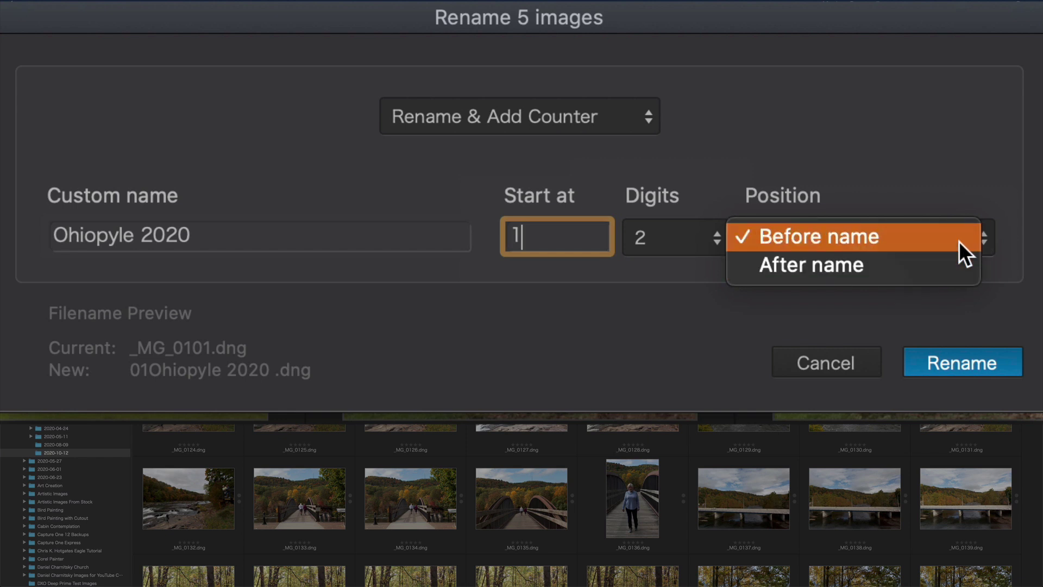
left_click(937, 244)
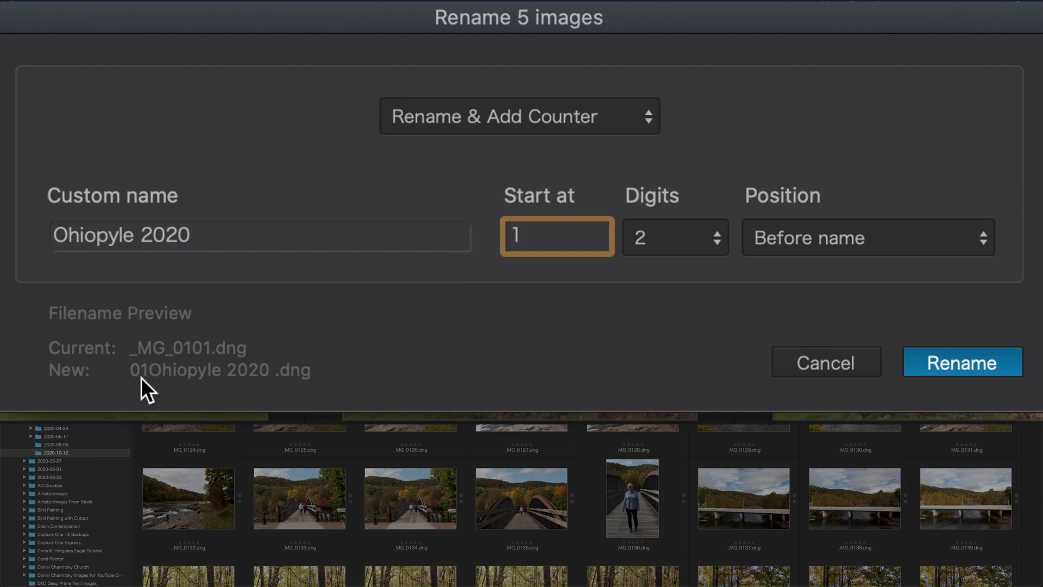
left_click(52, 228)
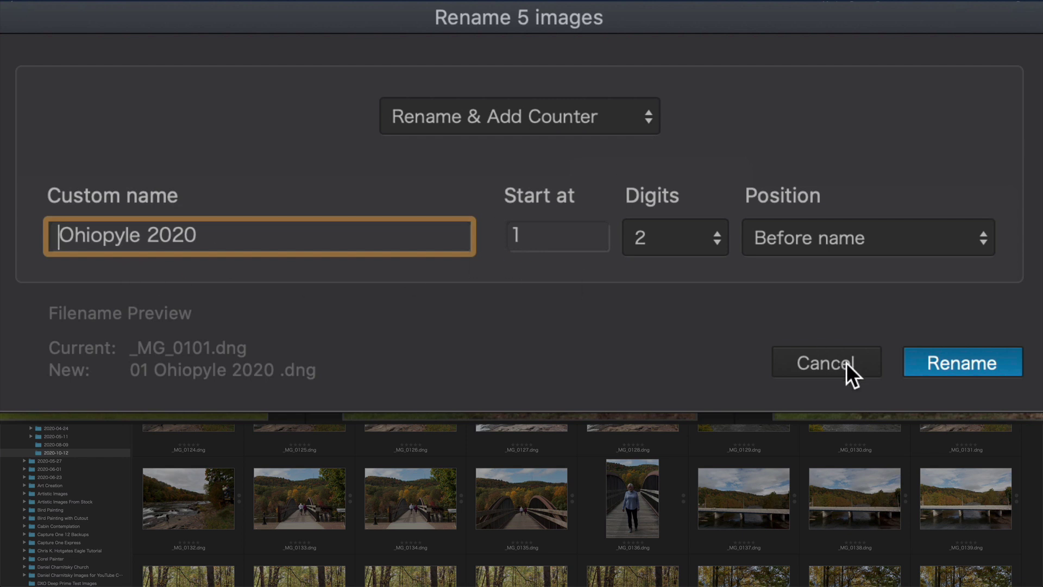
Apply the renaming to the five images and copy _MG_0140's correction settings
left_click(975, 362)
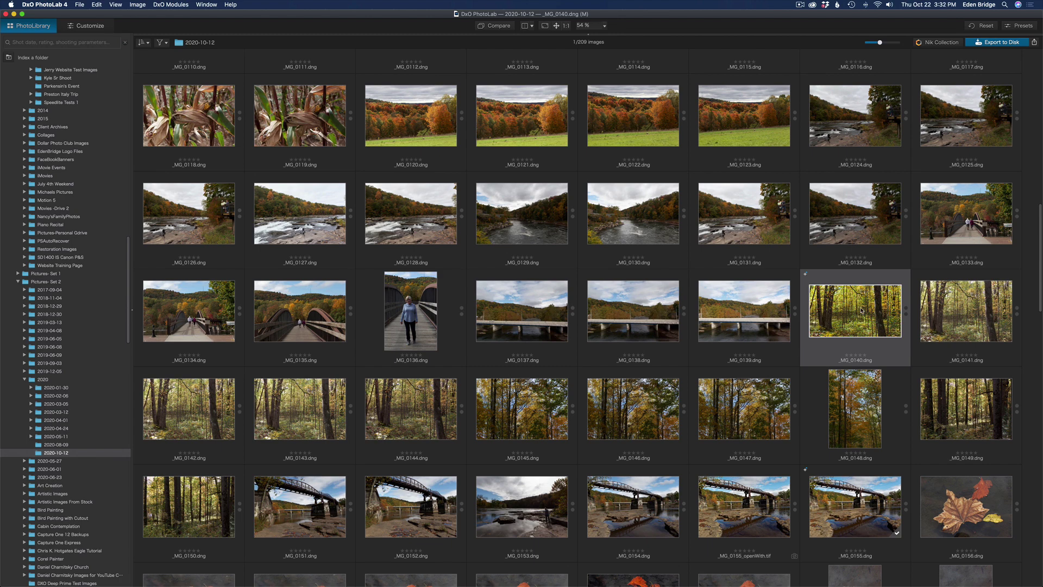
right_click(856, 310)
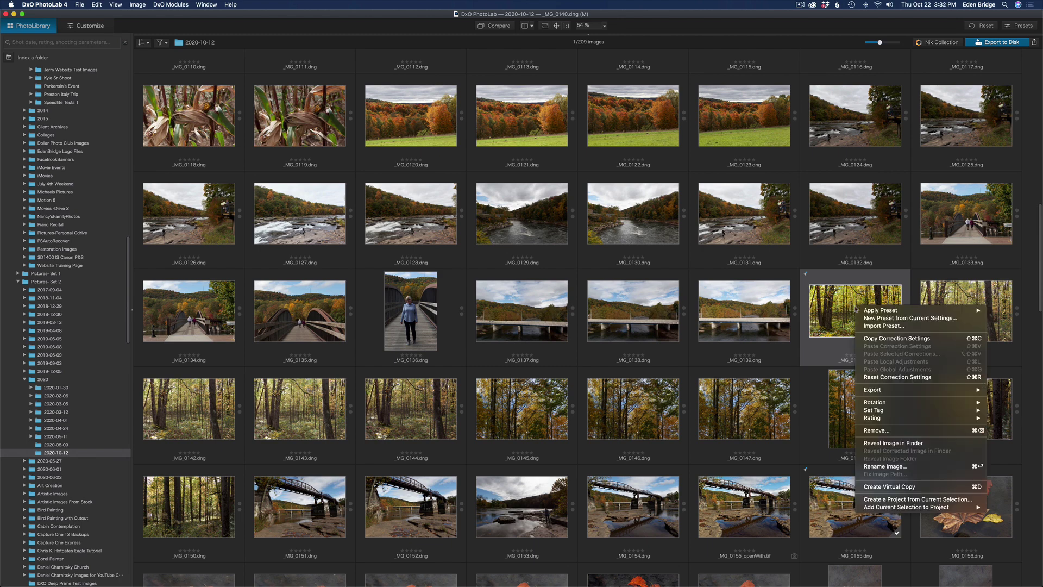
left_click(897, 340)
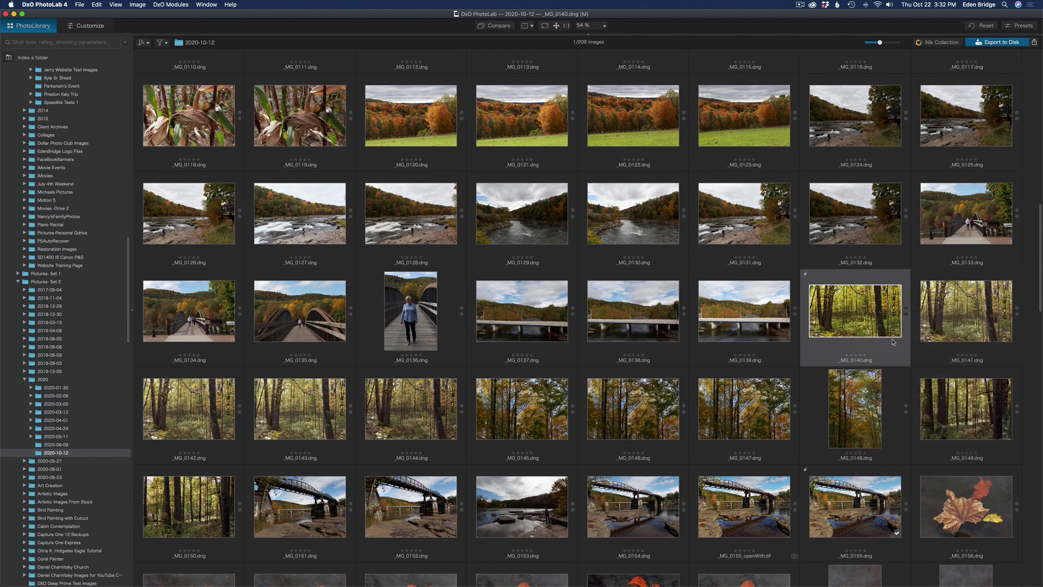
Paste the selected corrections from _MG_0140 onto _MG_0141
right_click(971, 310)
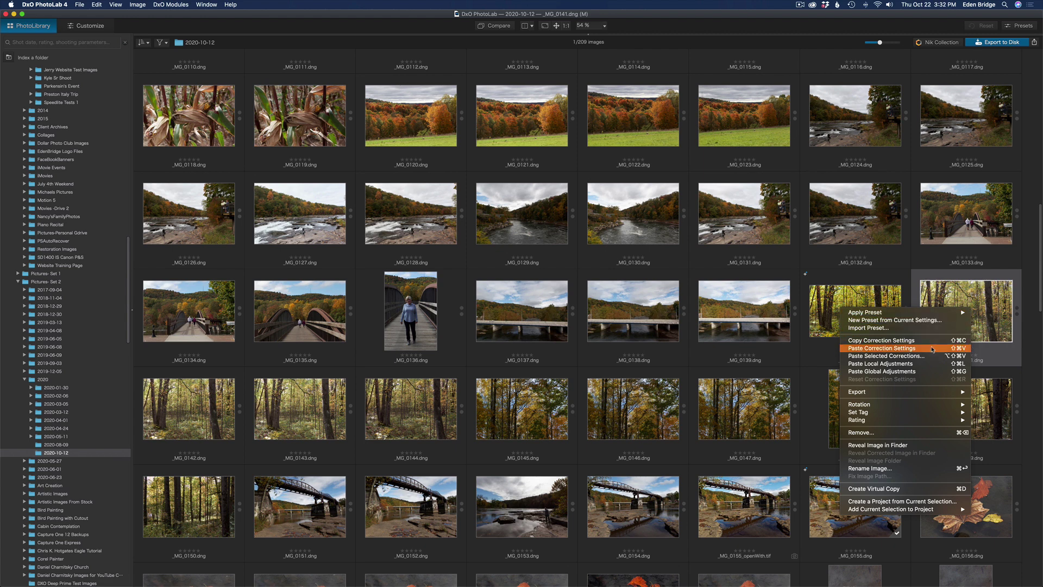
left_click(884, 356)
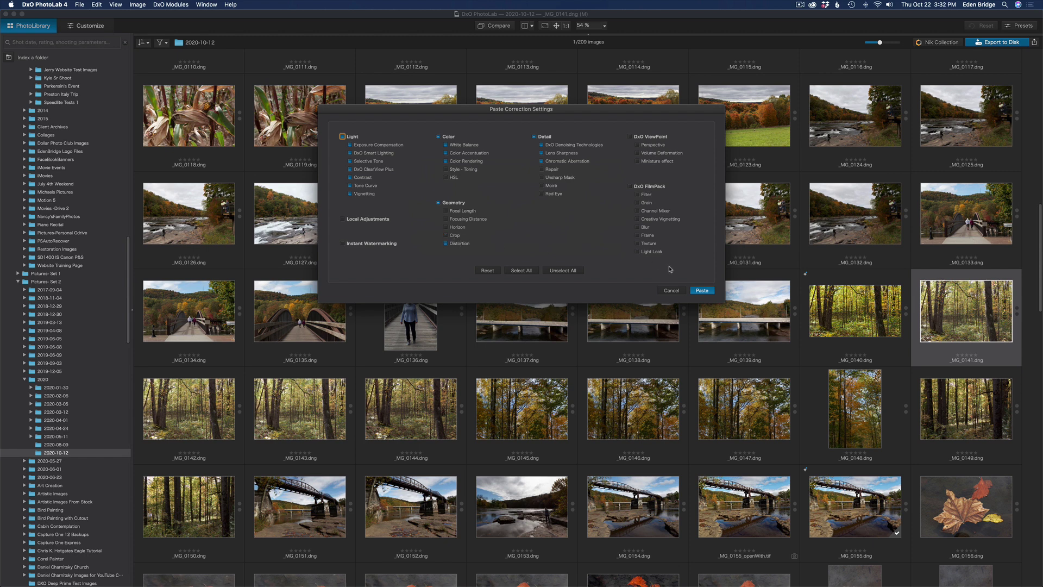
left_click(702, 291)
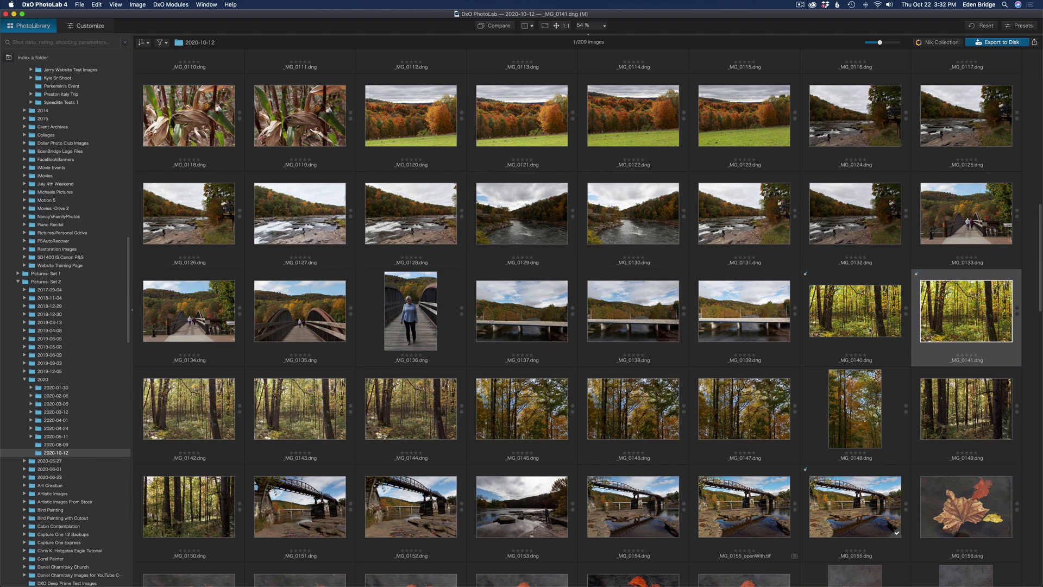
Select _MG_0142 through _MG_0144 and paste the copied corrections onto all three
left_click(204, 398)
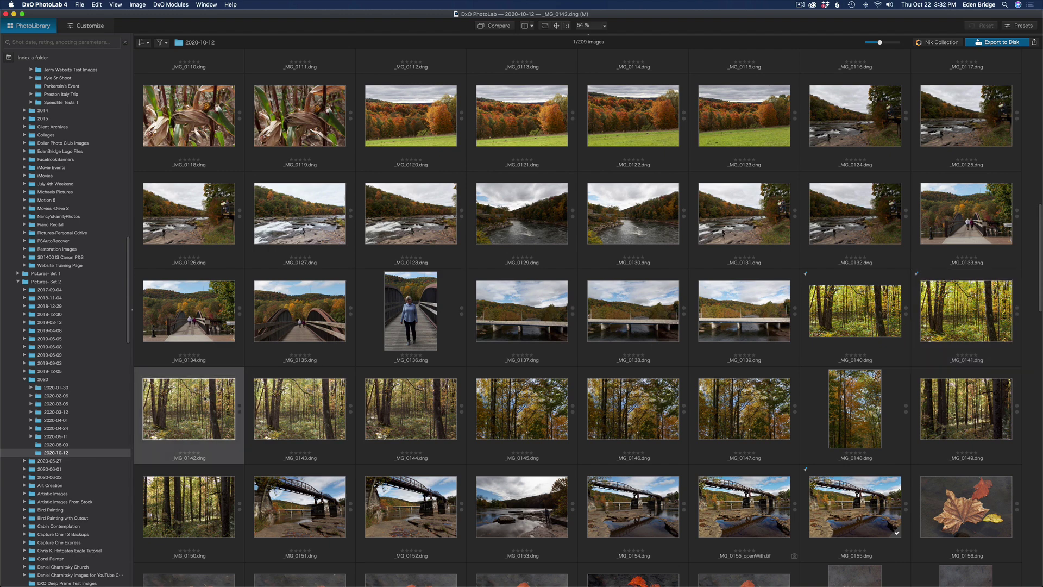
left_click(404, 408, "shift")
right_click(404, 408)
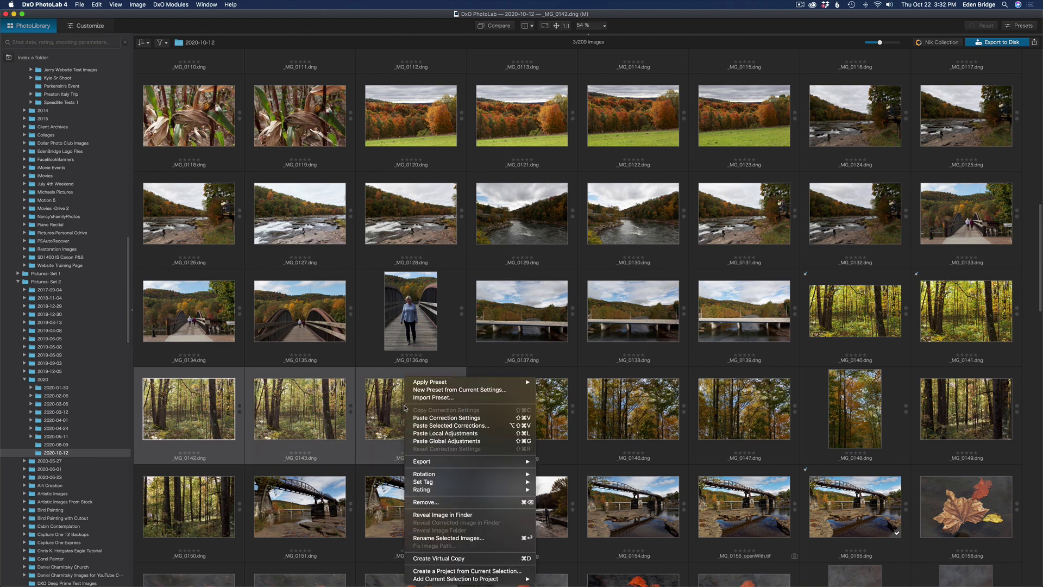
left_click(437, 426)
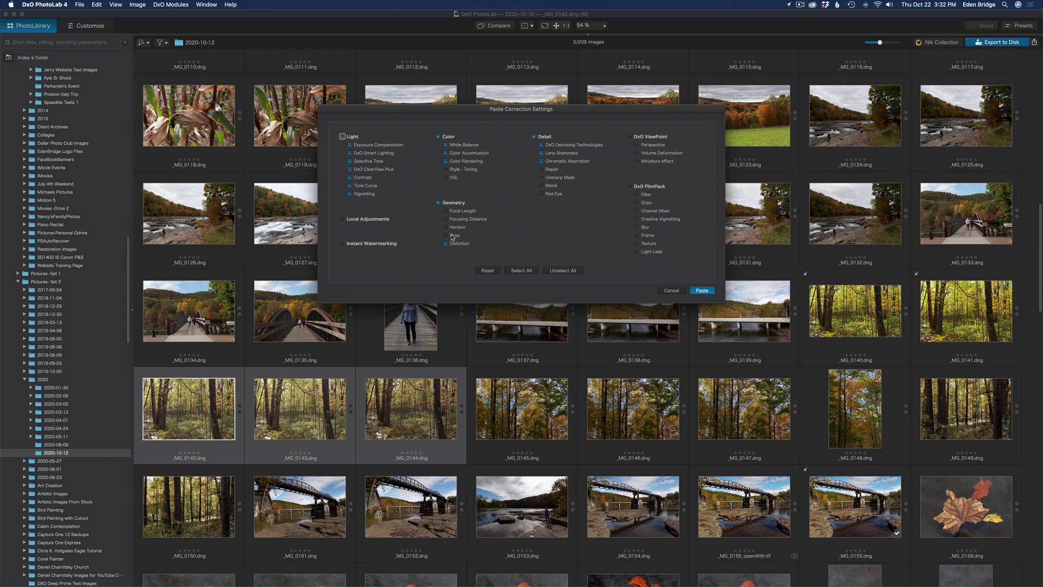
left_click(703, 290)
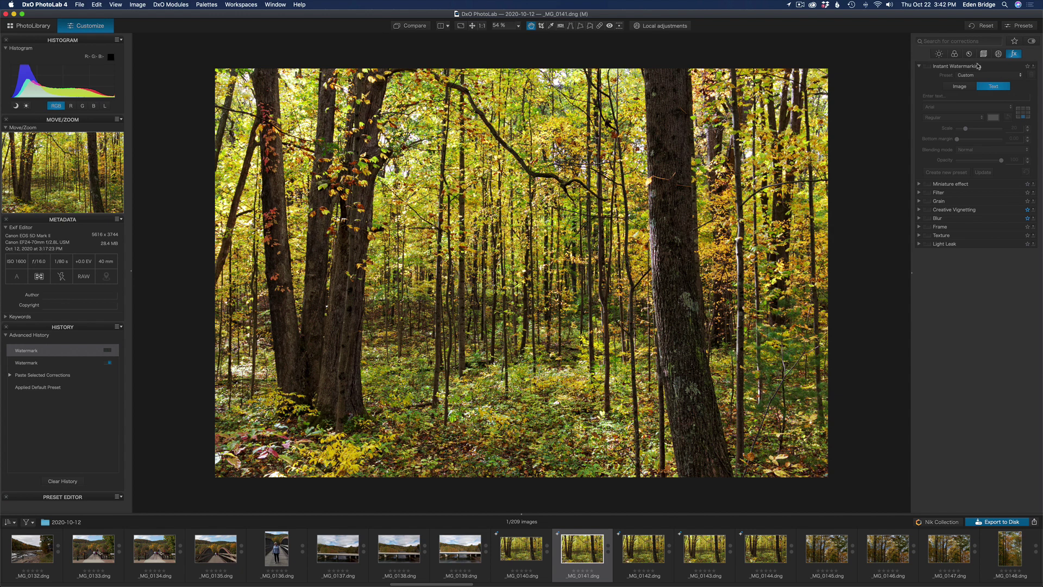
Add a text watermark containing the photographer's name to _MG_0141
left_click(959, 87)
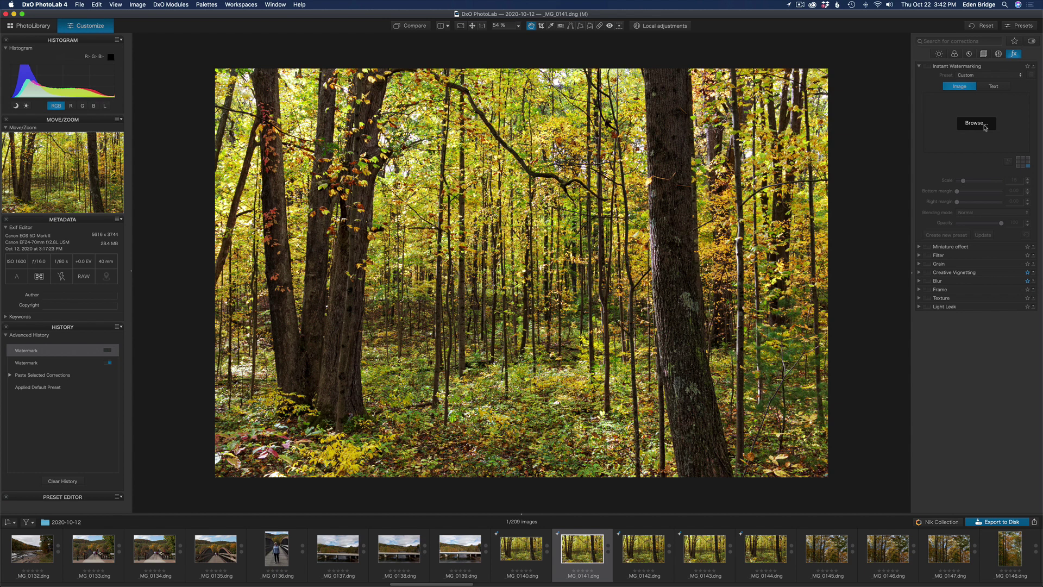
left_click(994, 87)
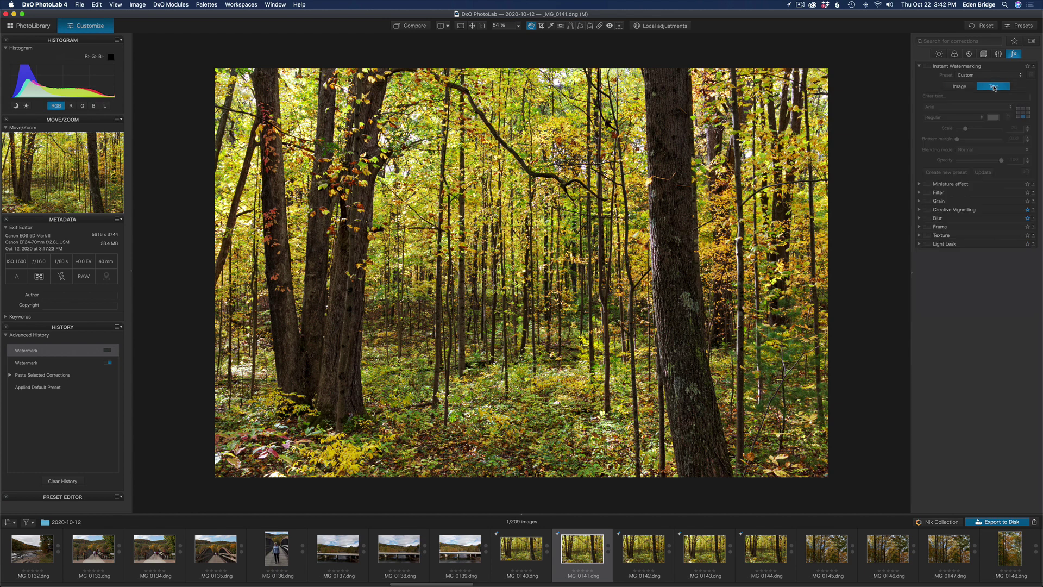
left_click(943, 96)
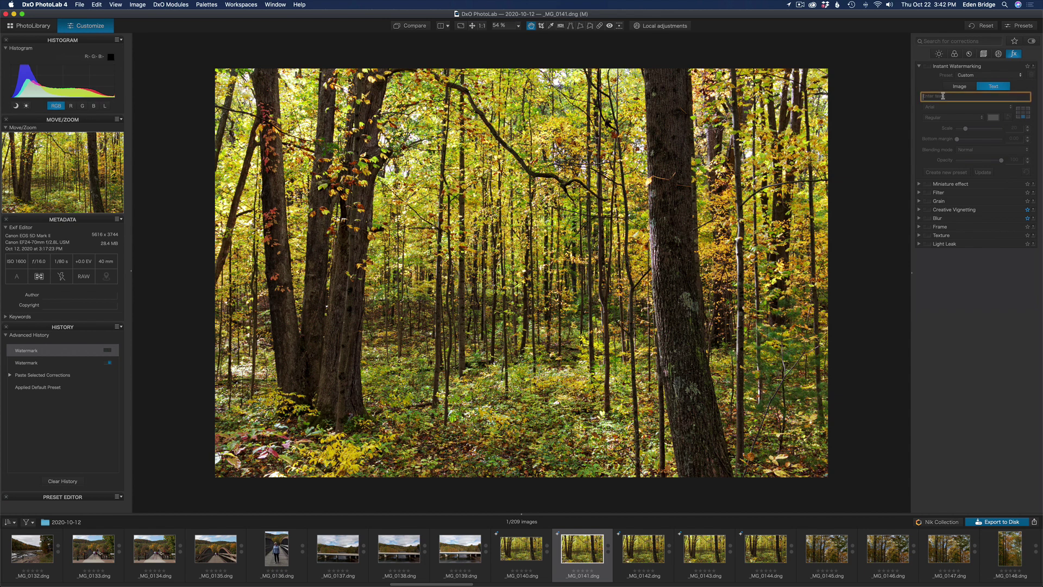
type("Dave Kelly")
key("Return")
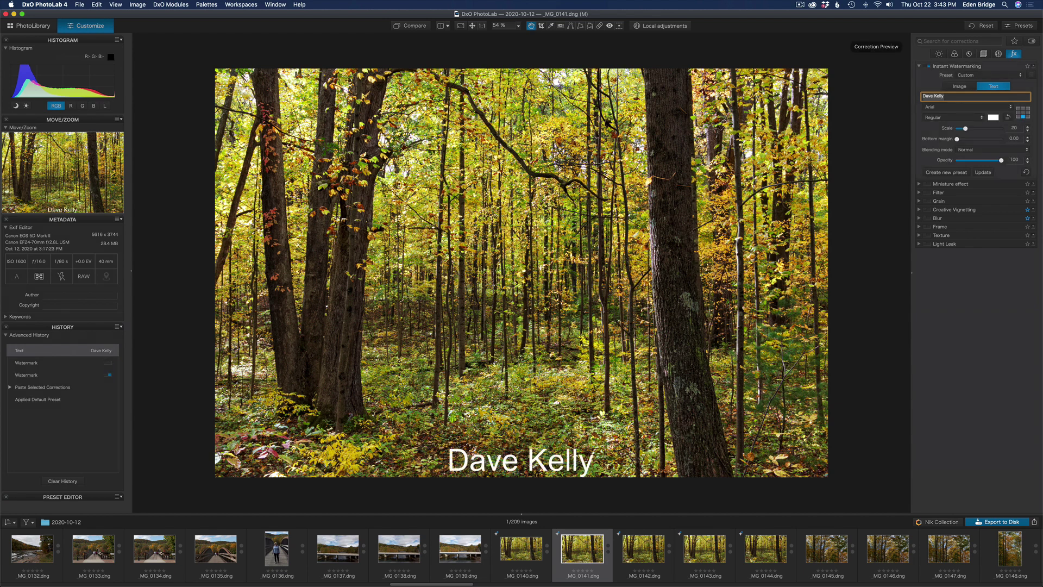
Centre the name watermark on the photo and enlarge it to scale 58
left_click(1027, 116)
left_click(1019, 117)
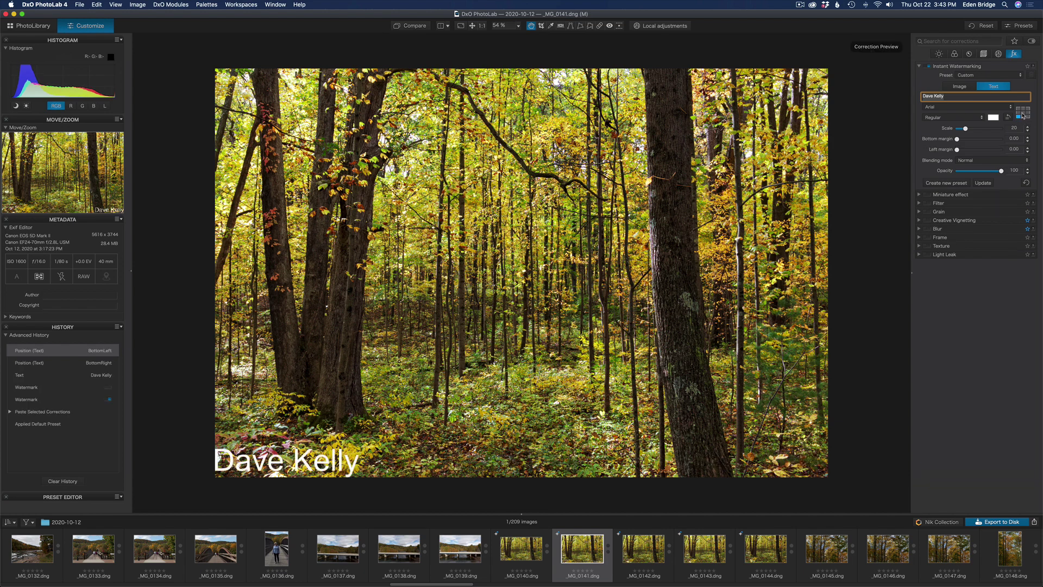
left_click(1022, 113)
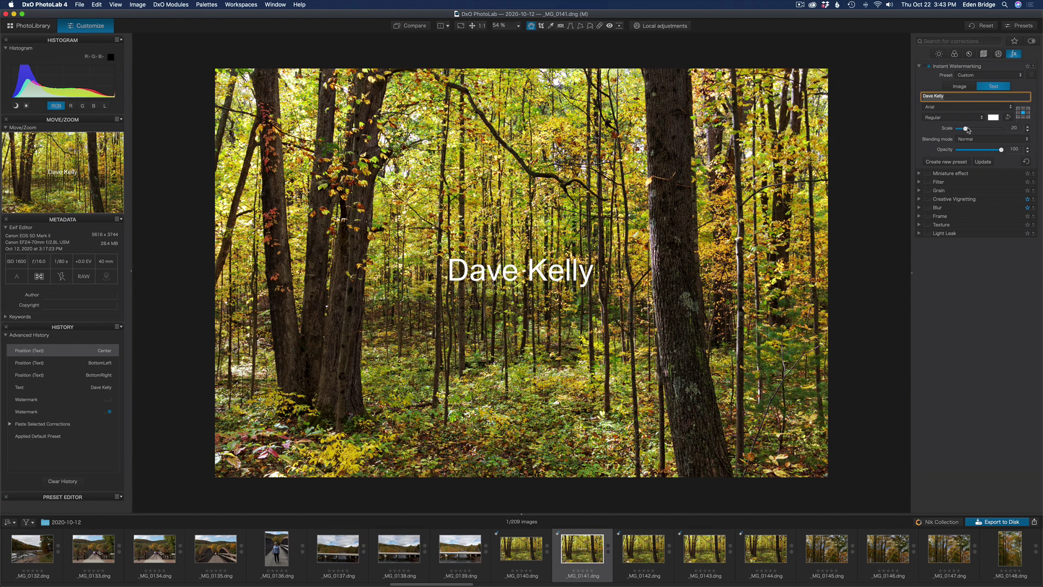
left_click_drag(968, 131, 984, 134)
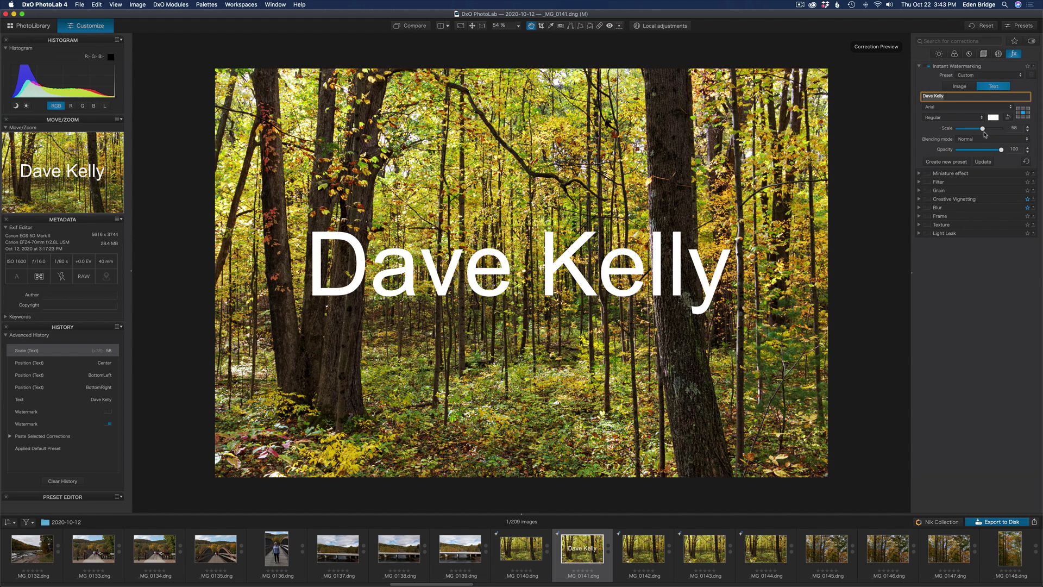
Compare Multiply and Overlay blending, settle on Normal, and lower opacity to 58
left_click(988, 140)
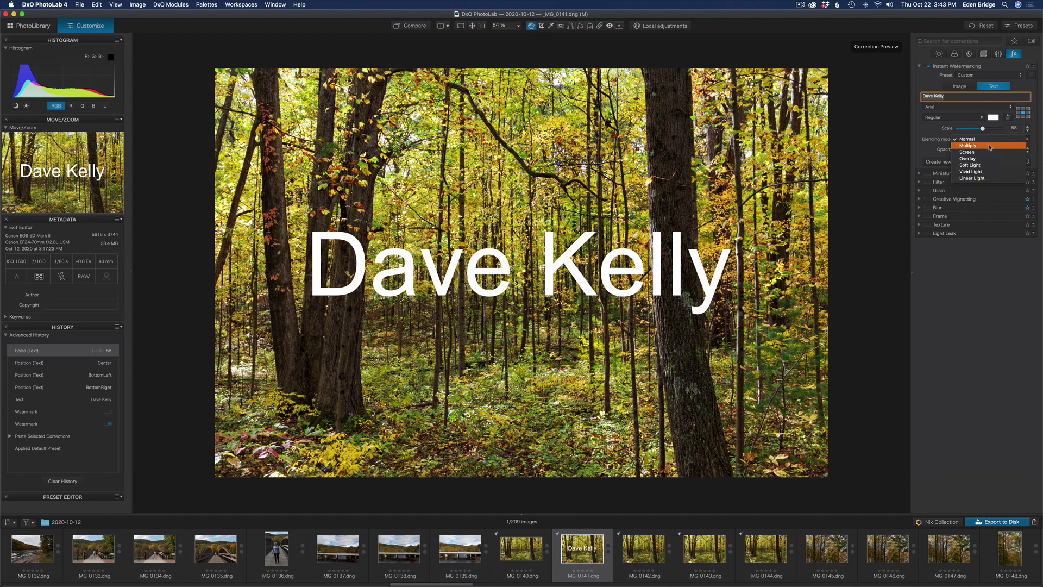
left_click(989, 146)
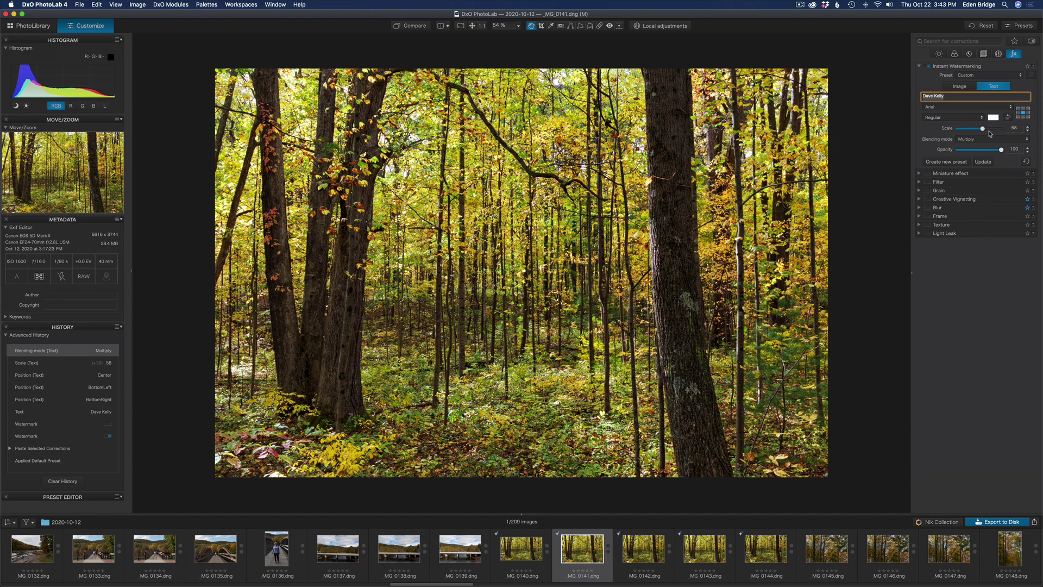
left_click(1001, 140)
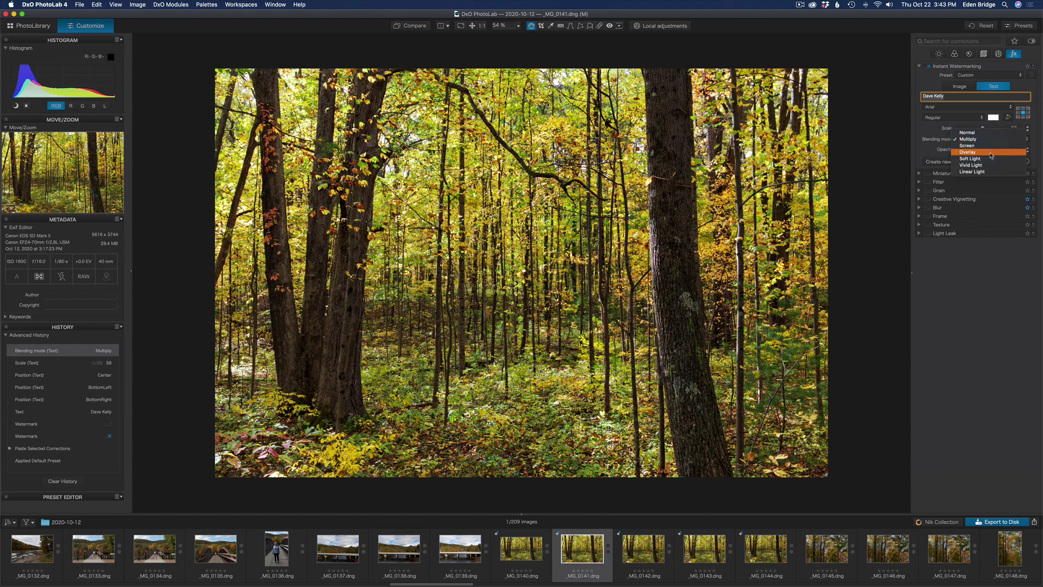
left_click(991, 152)
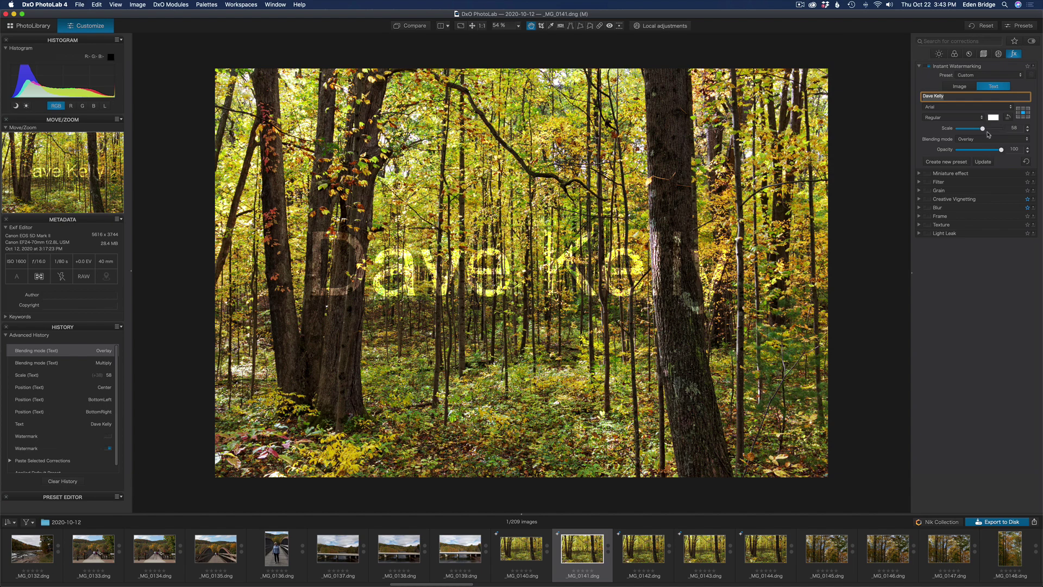
left_click(991, 139)
left_click(982, 119)
left_click_drag(1001, 149, 982, 150)
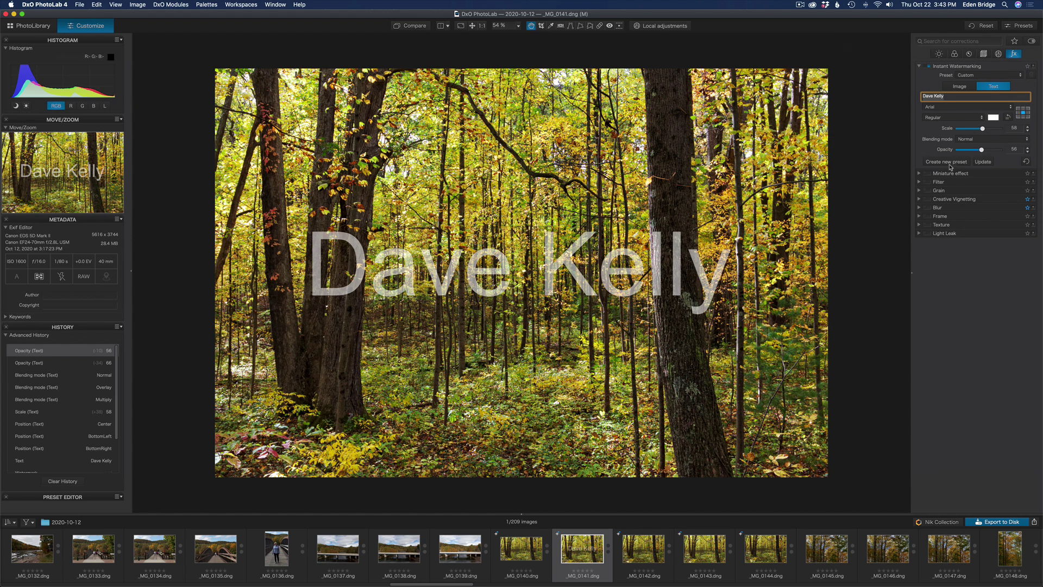
Set the watermark font to Arial Unicode MS
left_click(1010, 108)
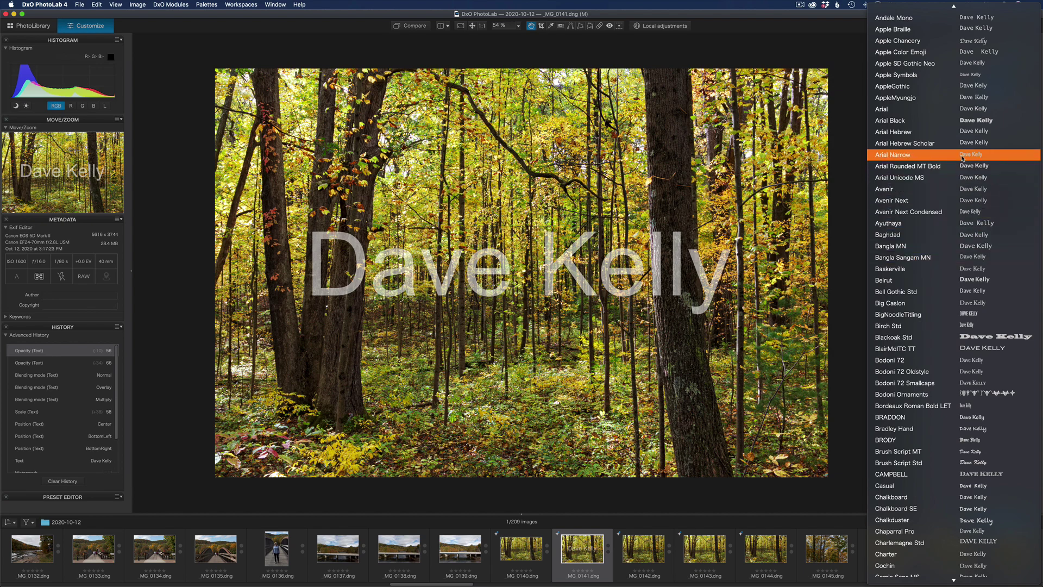
left_click(954, 178)
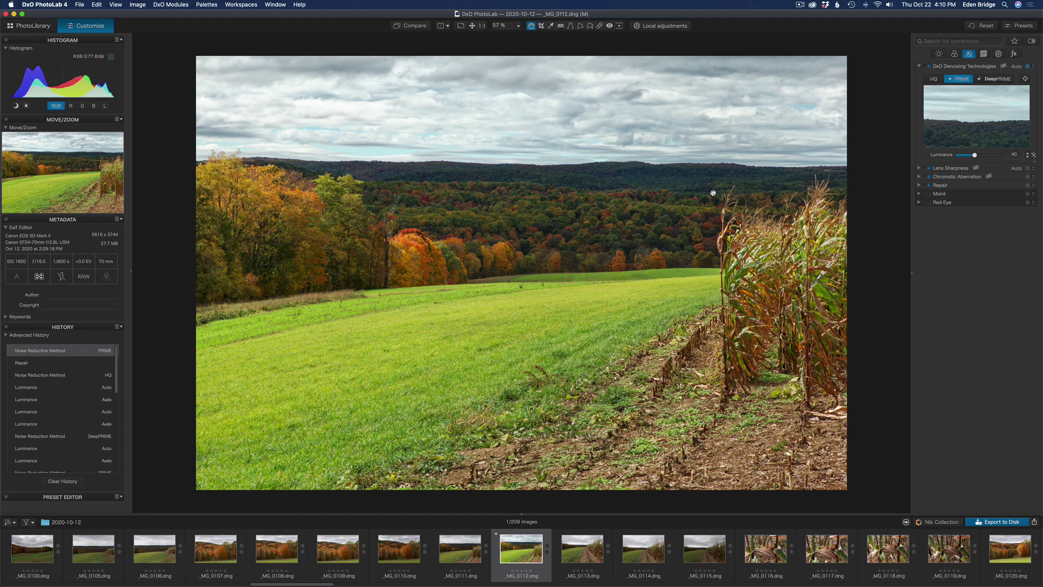
Zoom the landscape to 100% on the sky and switch denoising from PRIME to HQ
left_click(568, 217)
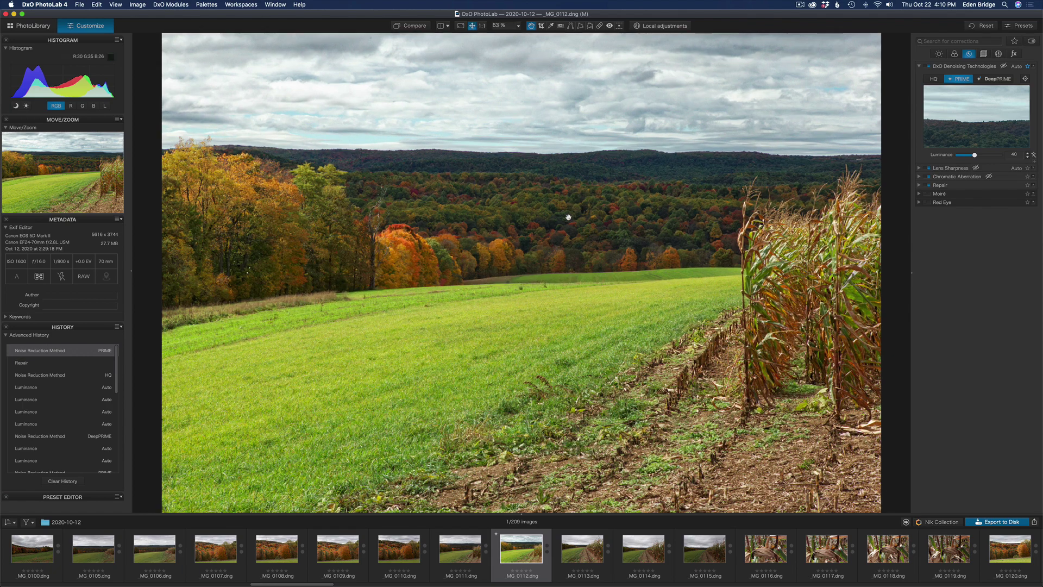
scroll(568, 217, "up", 5)
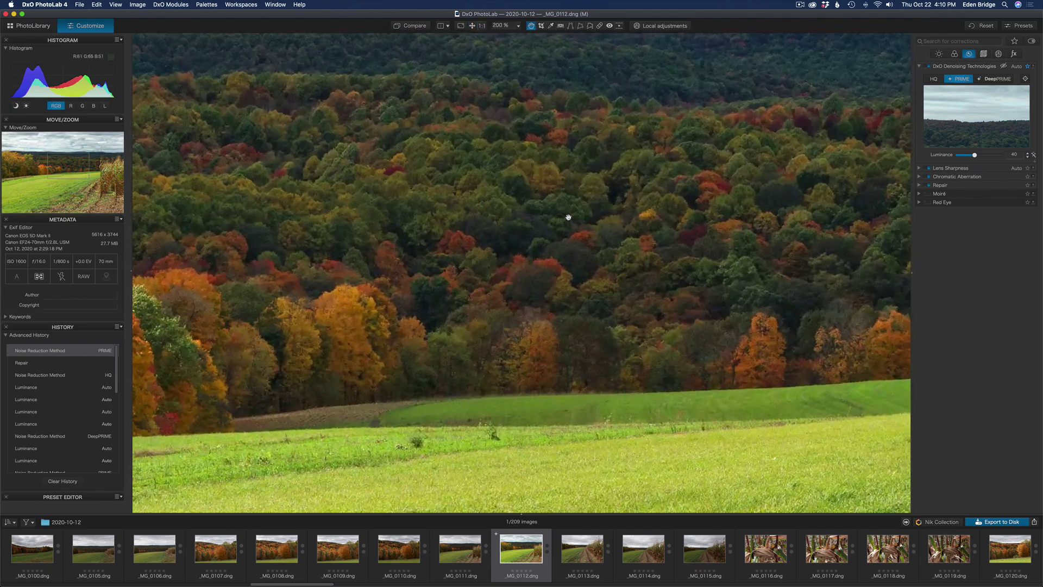
scroll(568, 217, "up", 3)
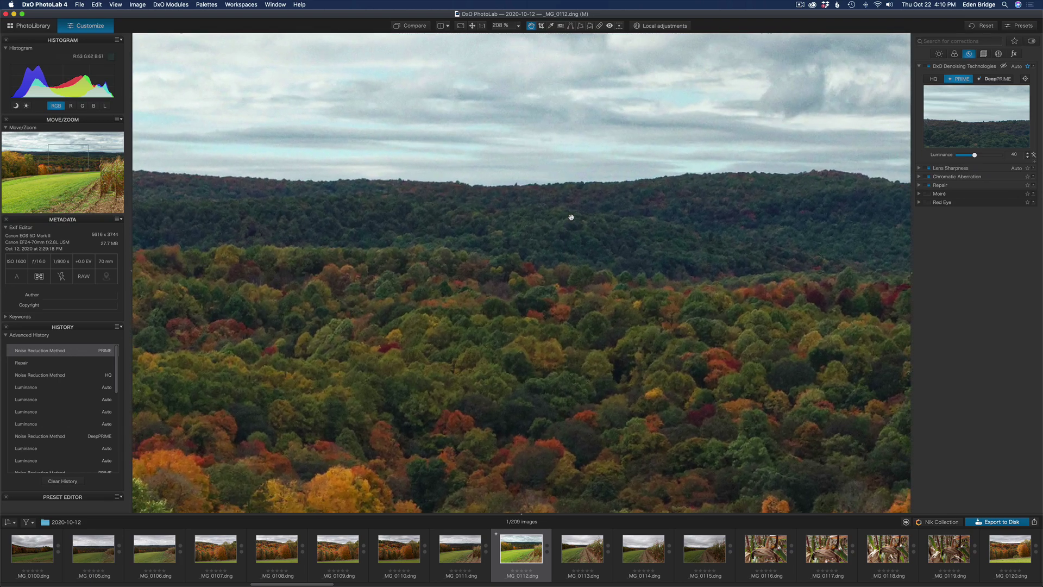
scroll(571, 218, "down", 2)
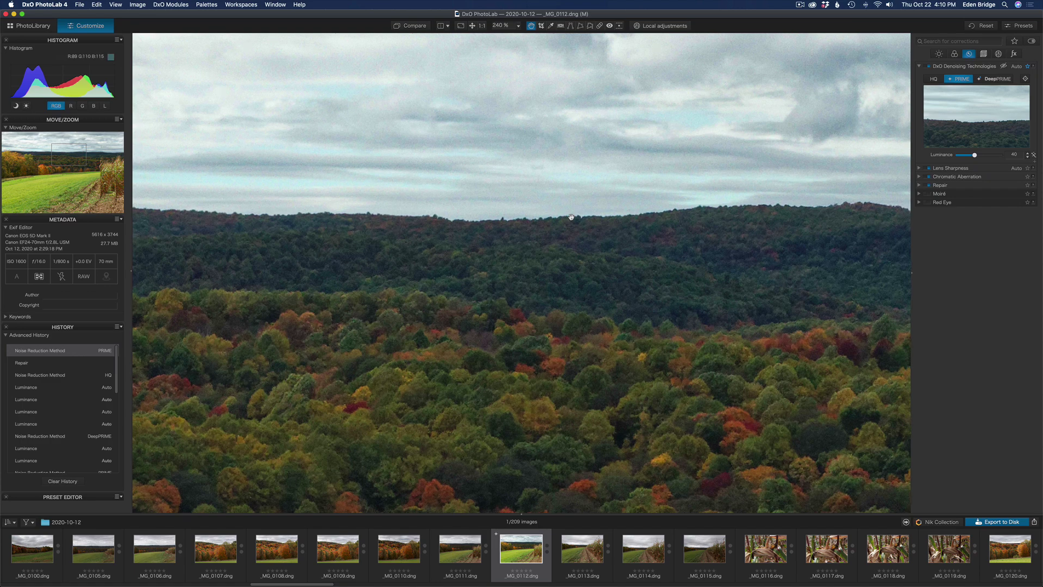
left_click(933, 79)
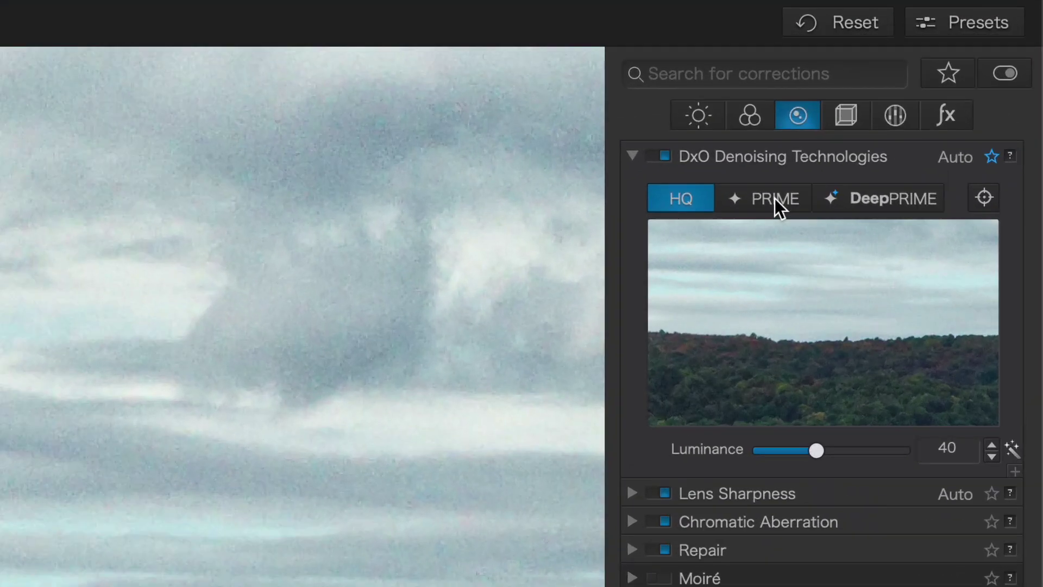
Compare PRIME and DeepPRIME denoising on the landscape, finishing on DeepPRIME
left_click(962, 79)
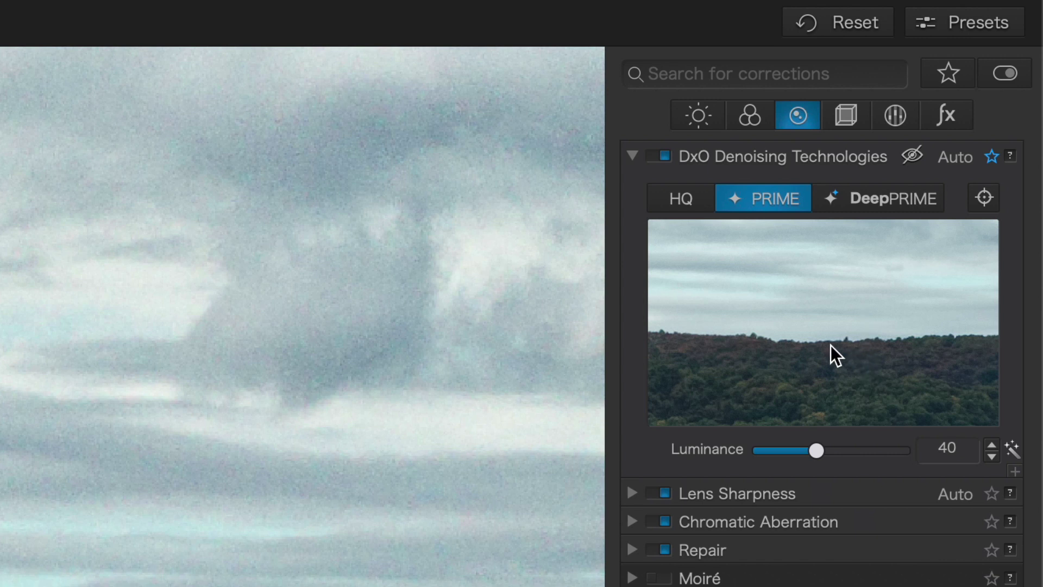
left_click(887, 200)
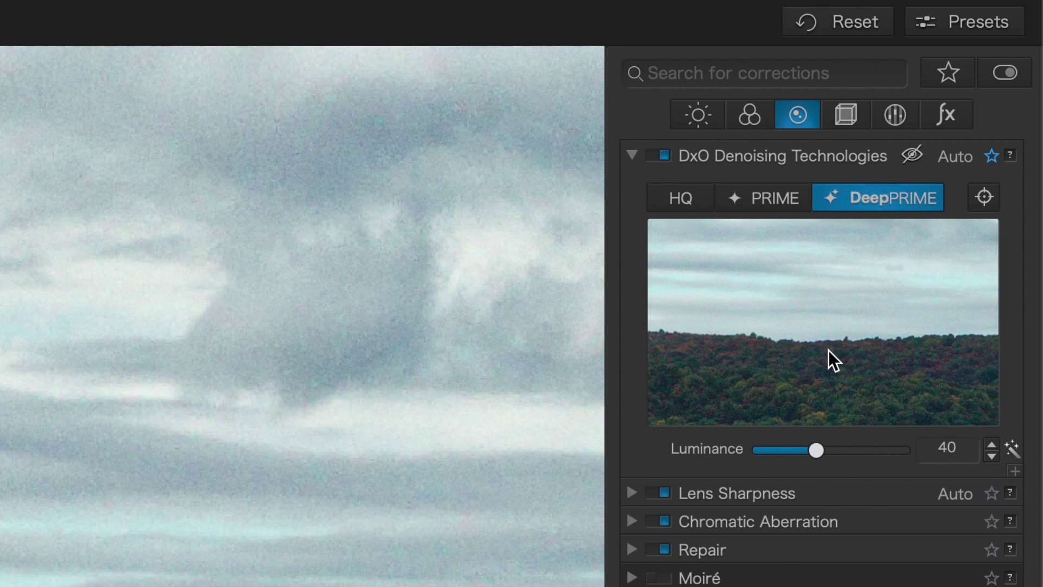
left_click(778, 197)
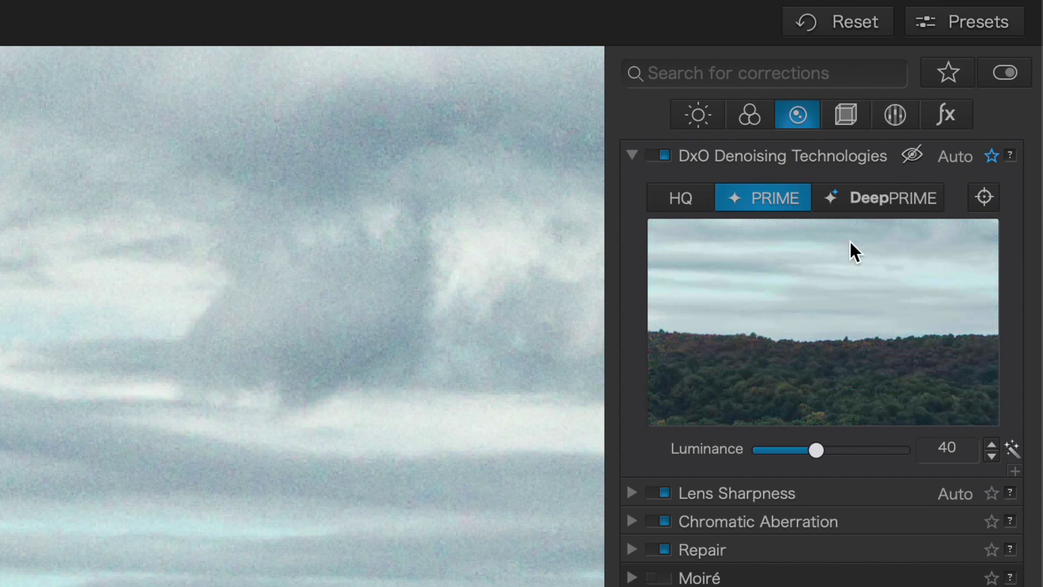
left_click(885, 195)
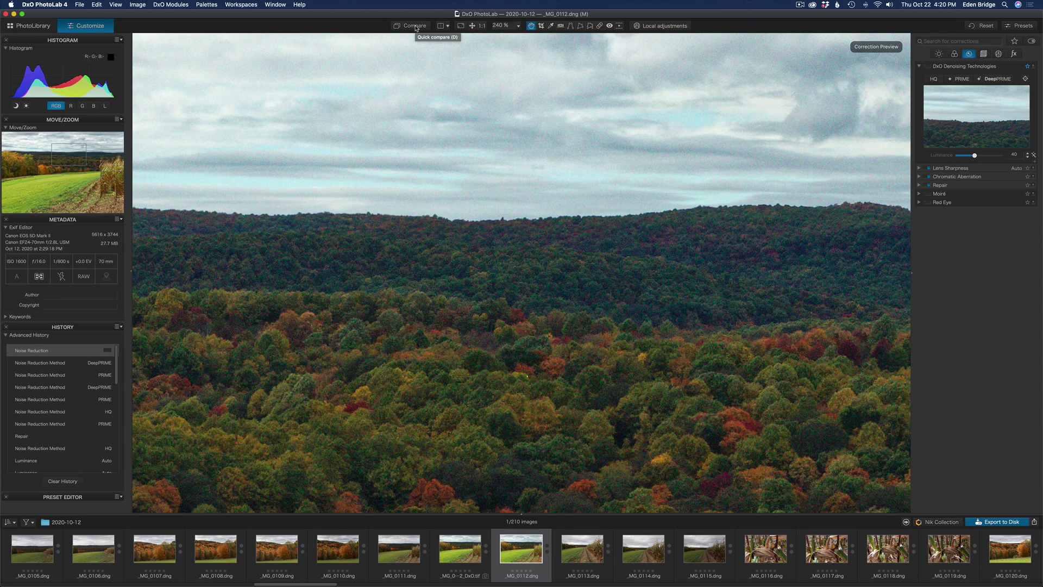
Toggle between the corrected preview and _MG_0112_DxO.tif, ending on the comparison image
left_click(416, 29)
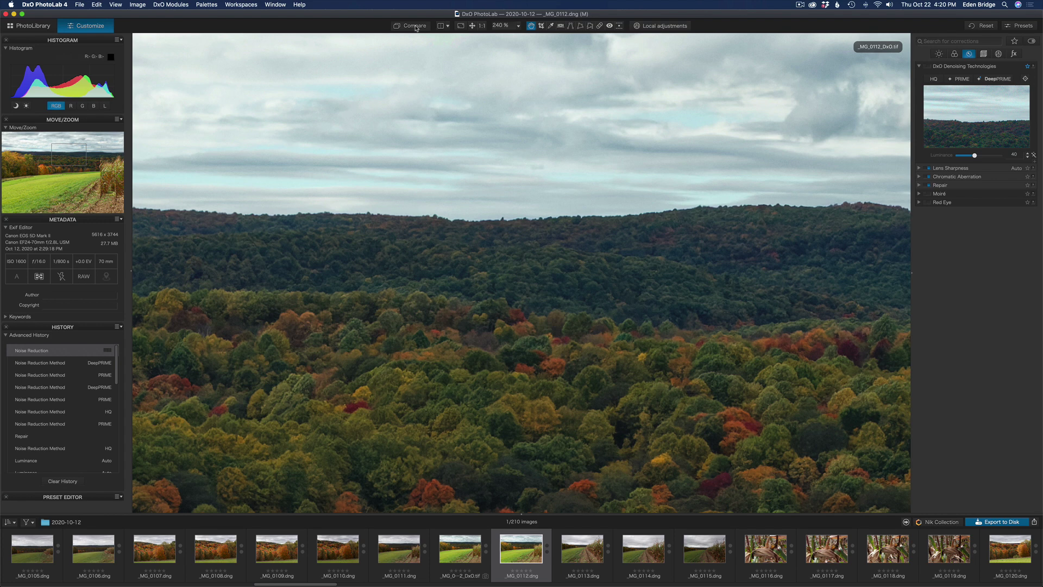
left_click(416, 28)
left_click(416, 28)
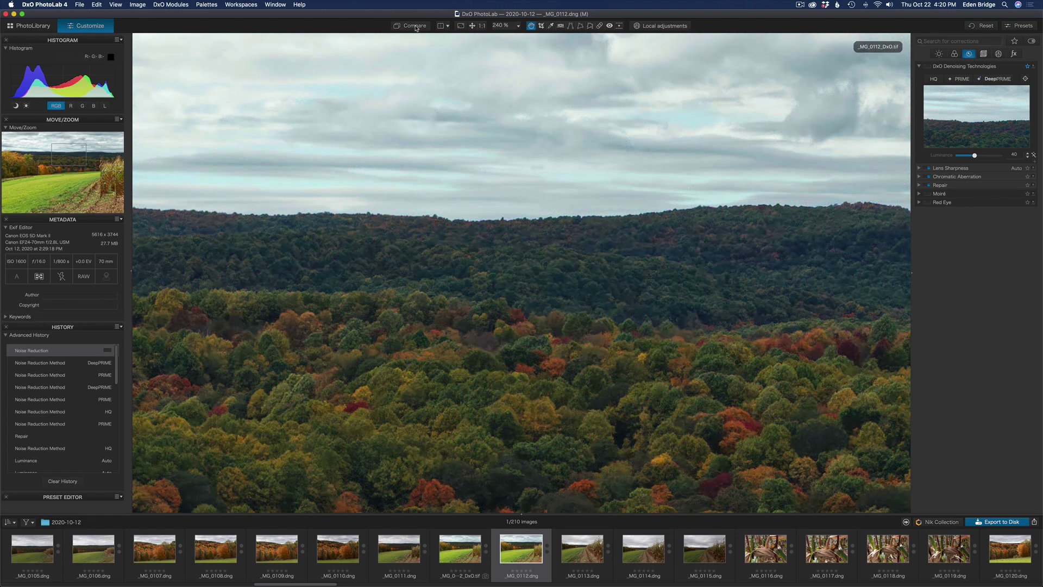